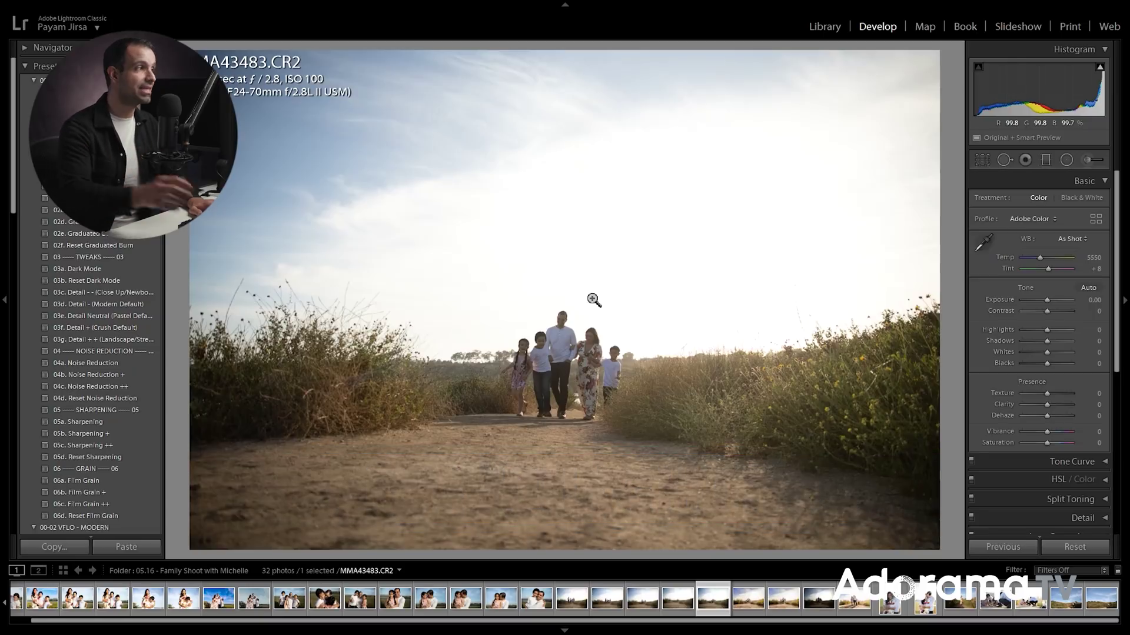
- Apply the 00-03 VFLO - PASTEL preset '03d. Backlit (Flare/Low Contrast)' to the family photo
scroll(132, 326, down, 5)
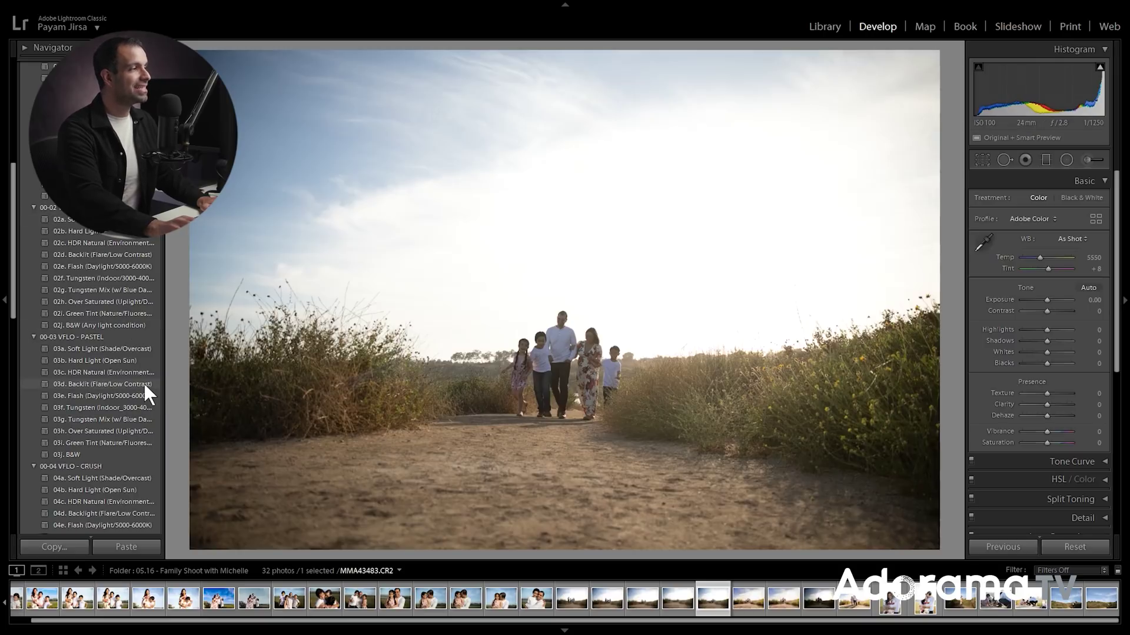
click(146, 386)
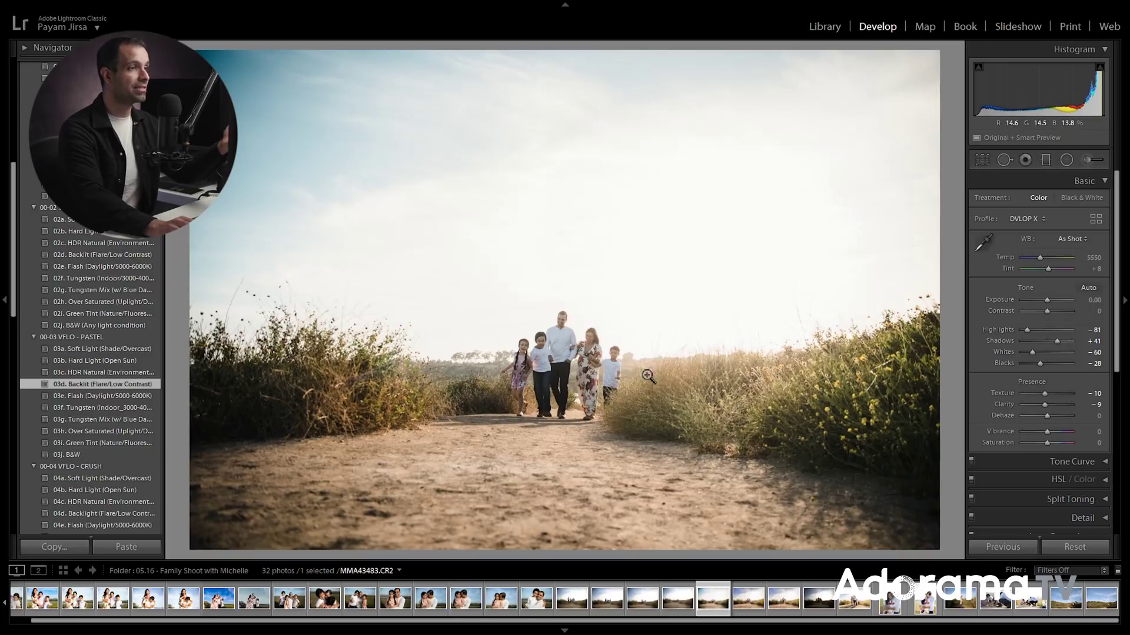
scroll(135, 177, down, 4)
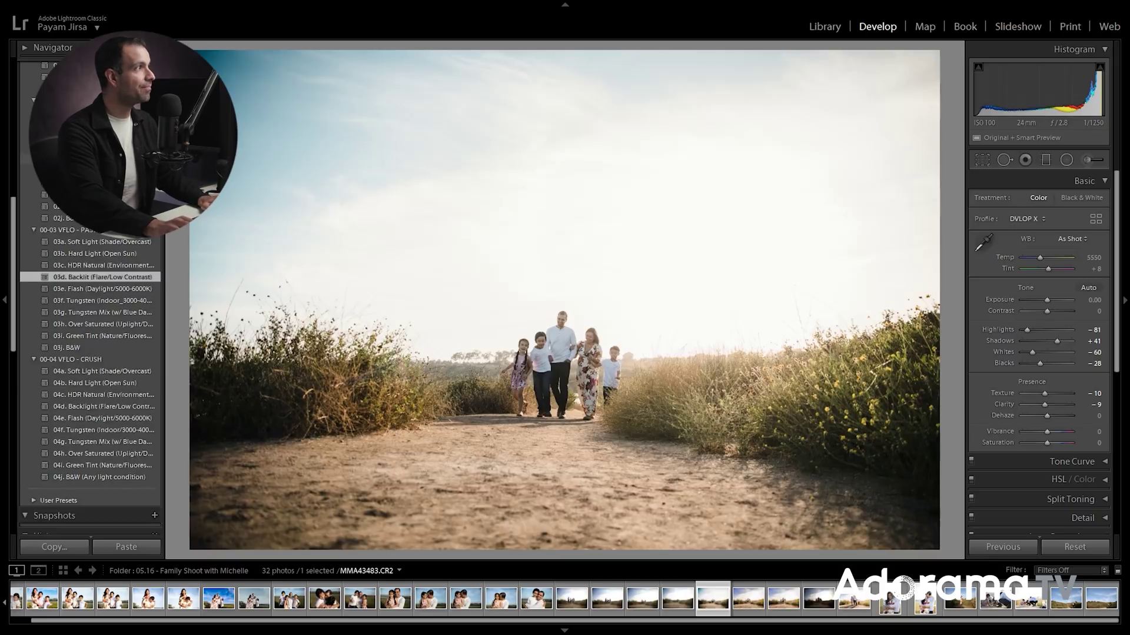
scroll(90, 294, up, 10)
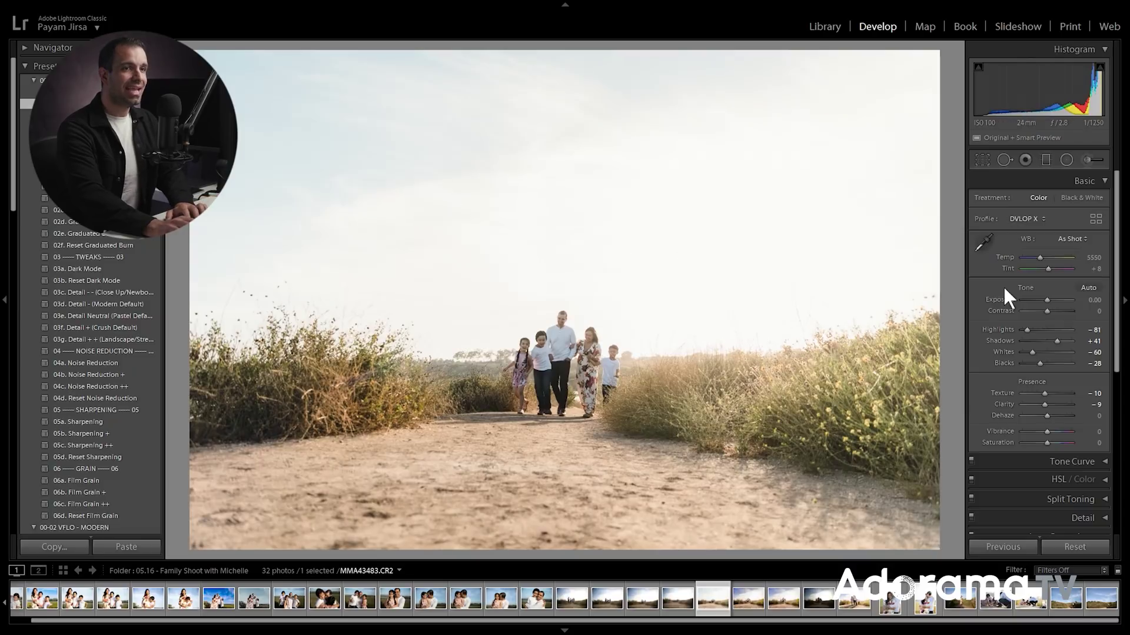
- Set Exposure +0.30 and Contrast +25, check the faces close up, and warm Temp to 5700
drag(1047, 300, 1057, 311)
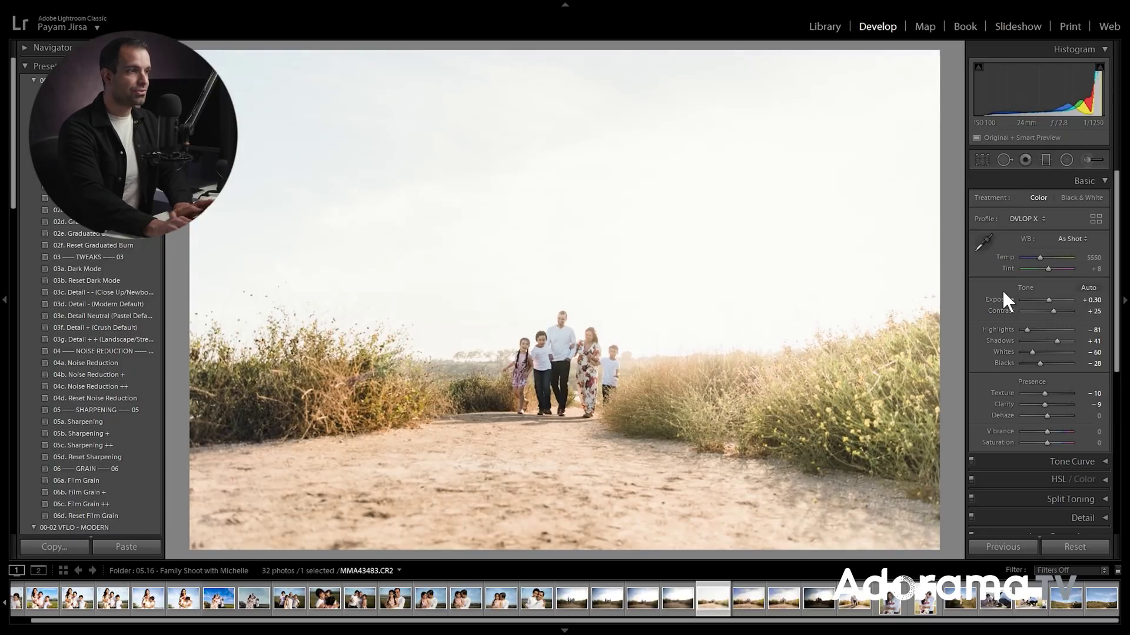
click(560, 330)
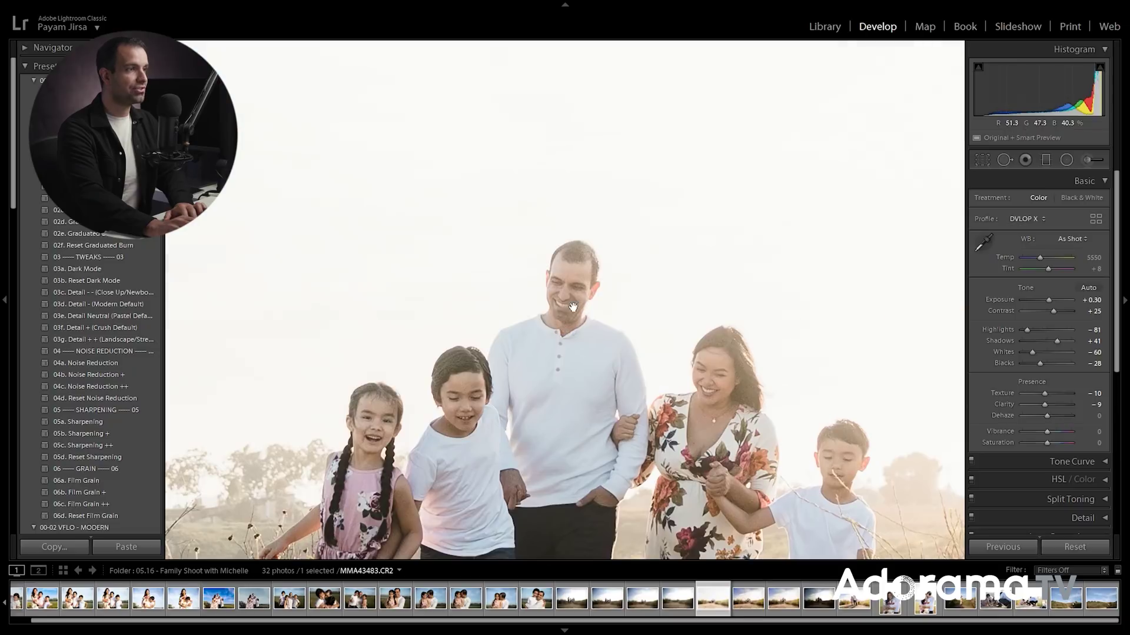
drag(641, 295, 634, 259)
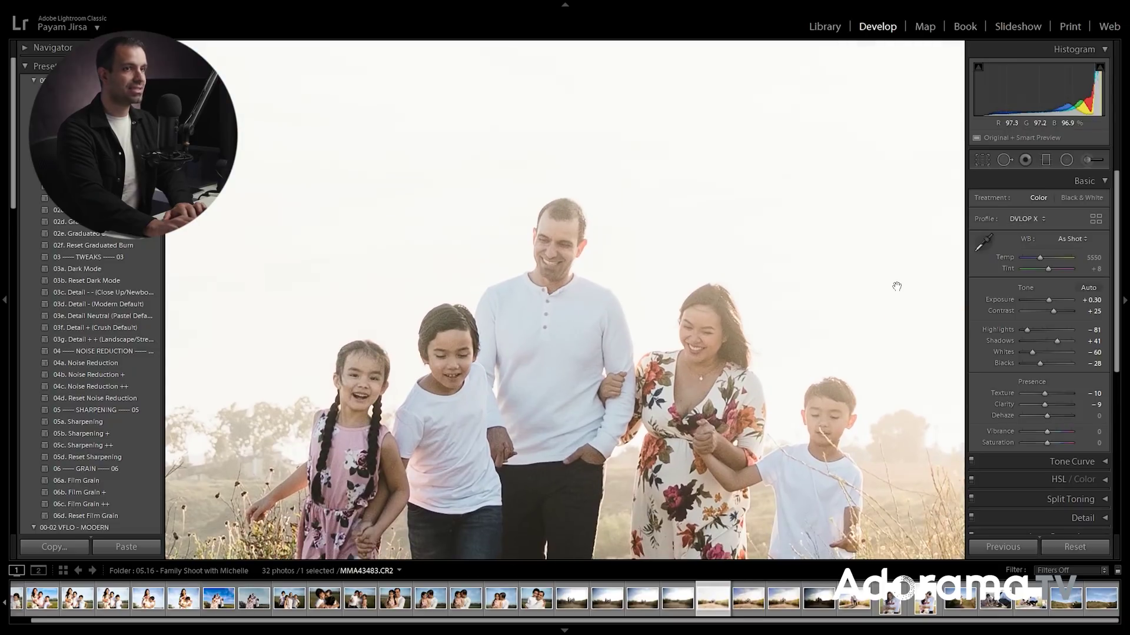
key(Up)
key(Up)
key(Up)
key(Up)
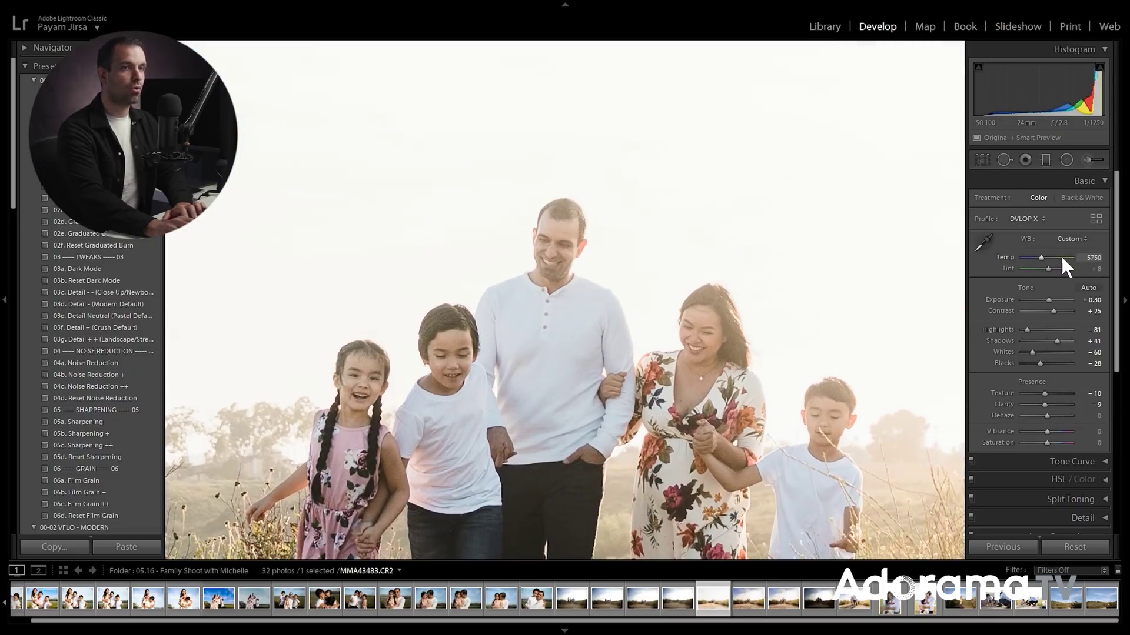
click(761, 285)
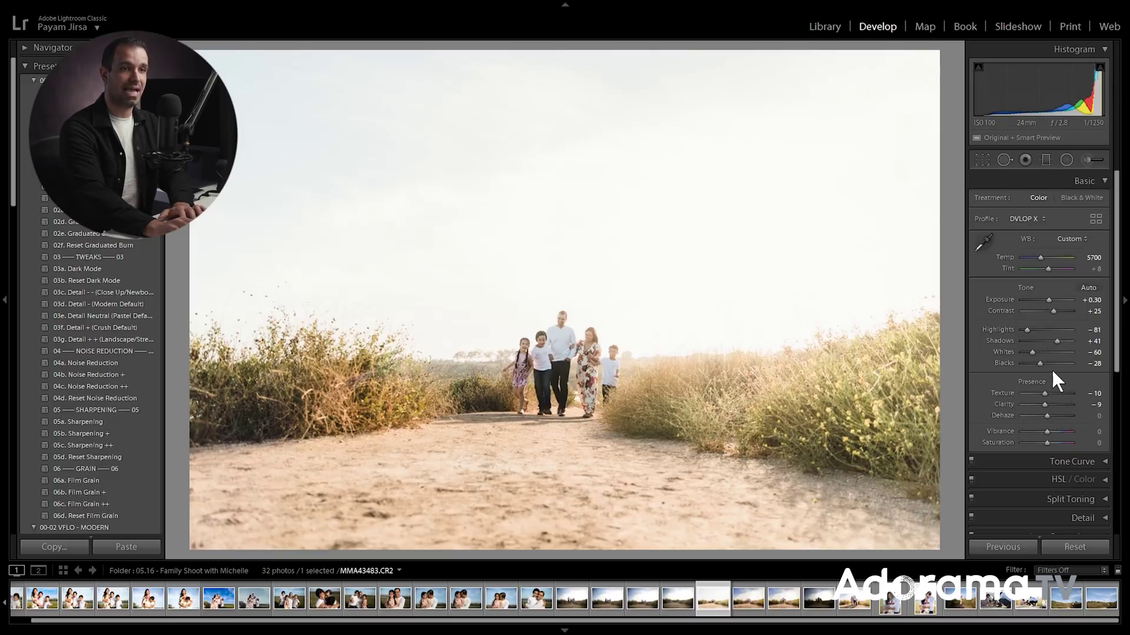
- Compare the Tone Curve off and on, leave it enabled, and show the RGB point curve
scroll(1048, 372, down, 2)
click(1062, 383)
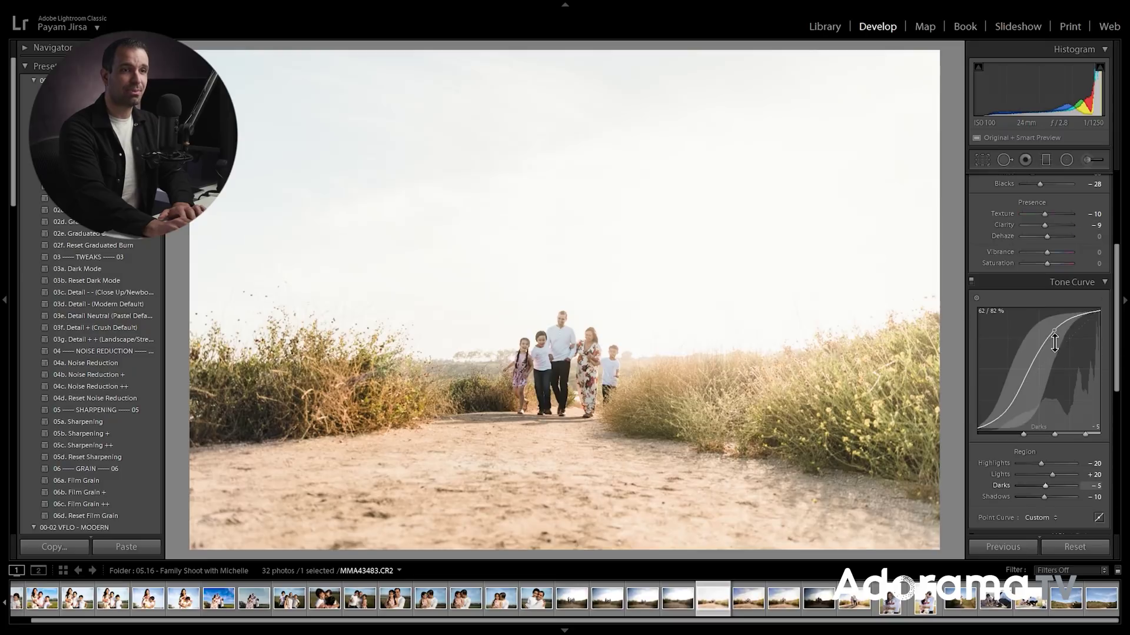
click(971, 283)
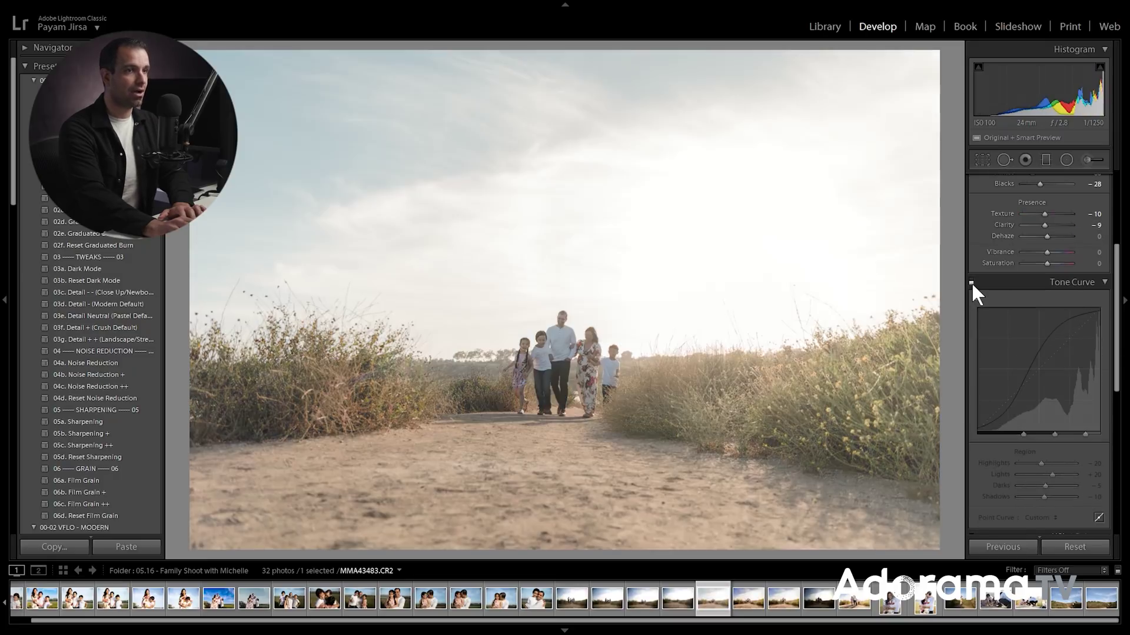
click(971, 282)
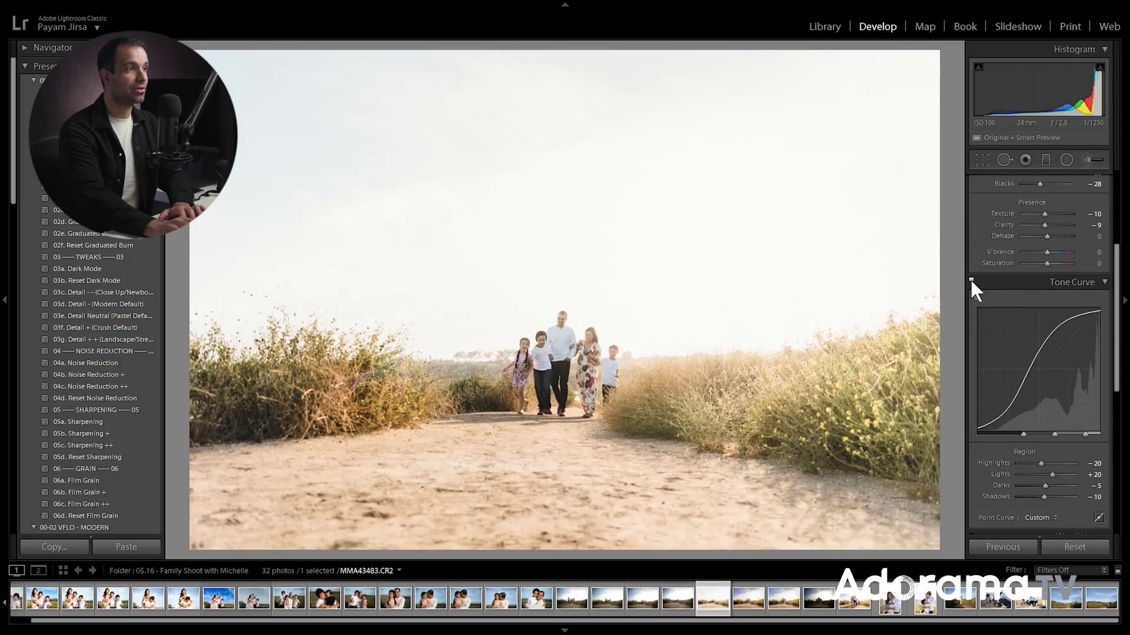
click(971, 283)
click(971, 283)
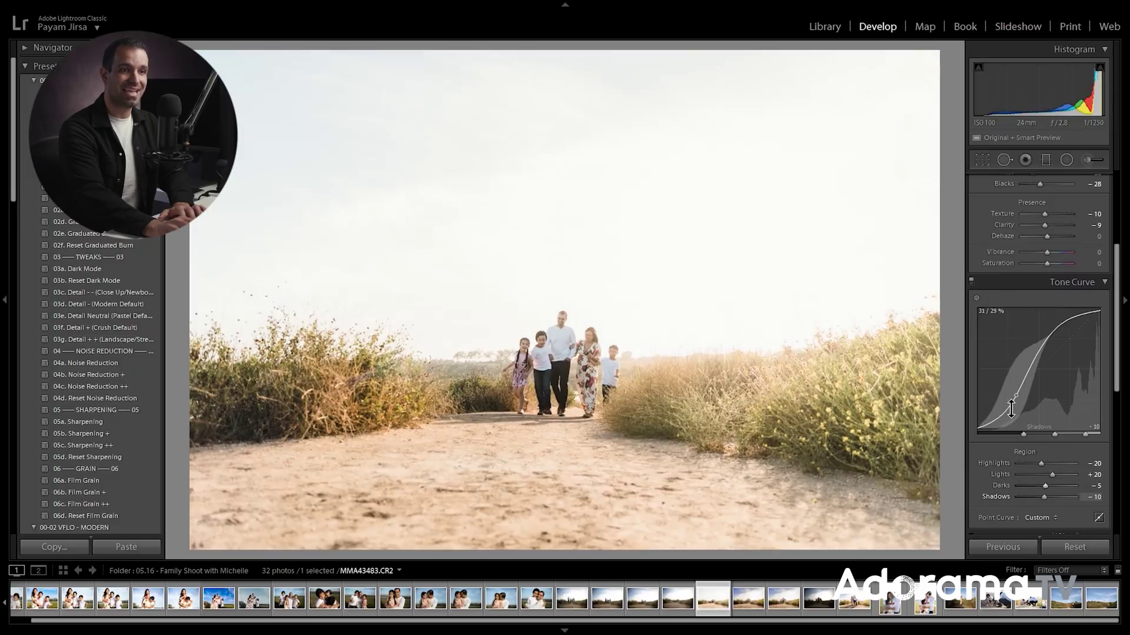
click(1097, 517)
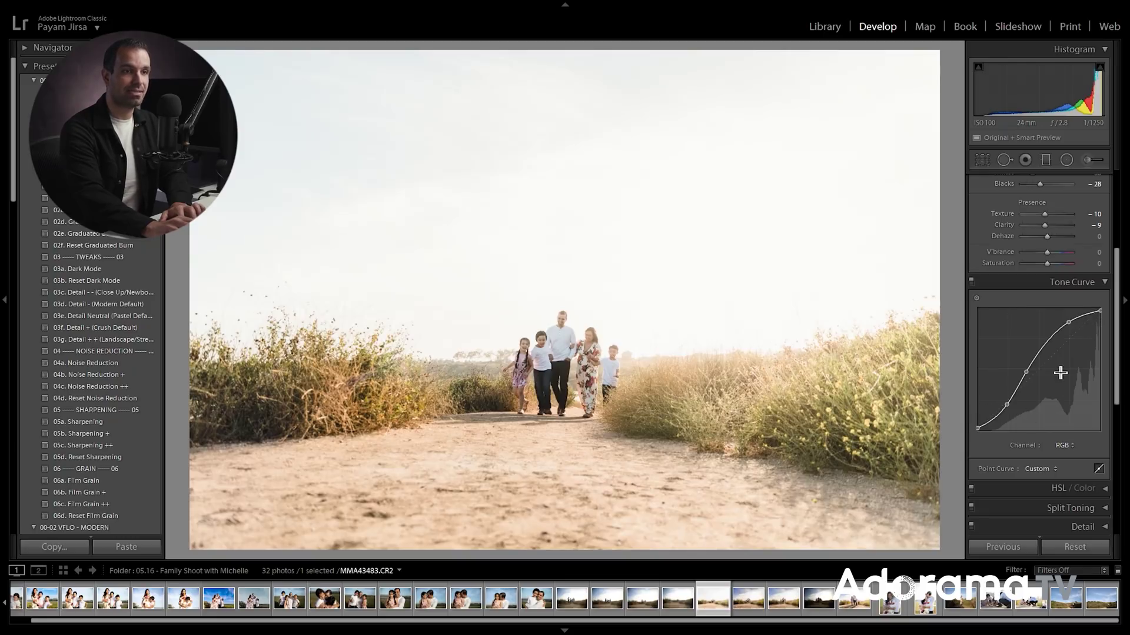
- Show All HSL sliders to review Green saturation −47, Blue −29, Aqua hue −48, Yellow luminance +14
scroll(1072, 405, down, 3)
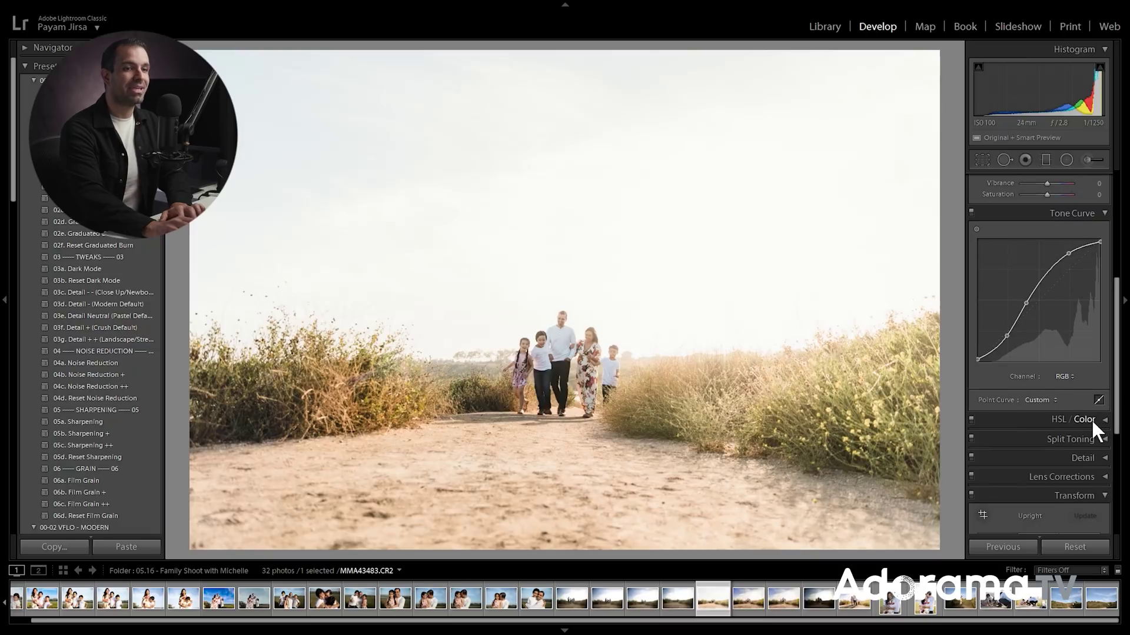
click(1100, 415)
scroll(1097, 418, down, 3)
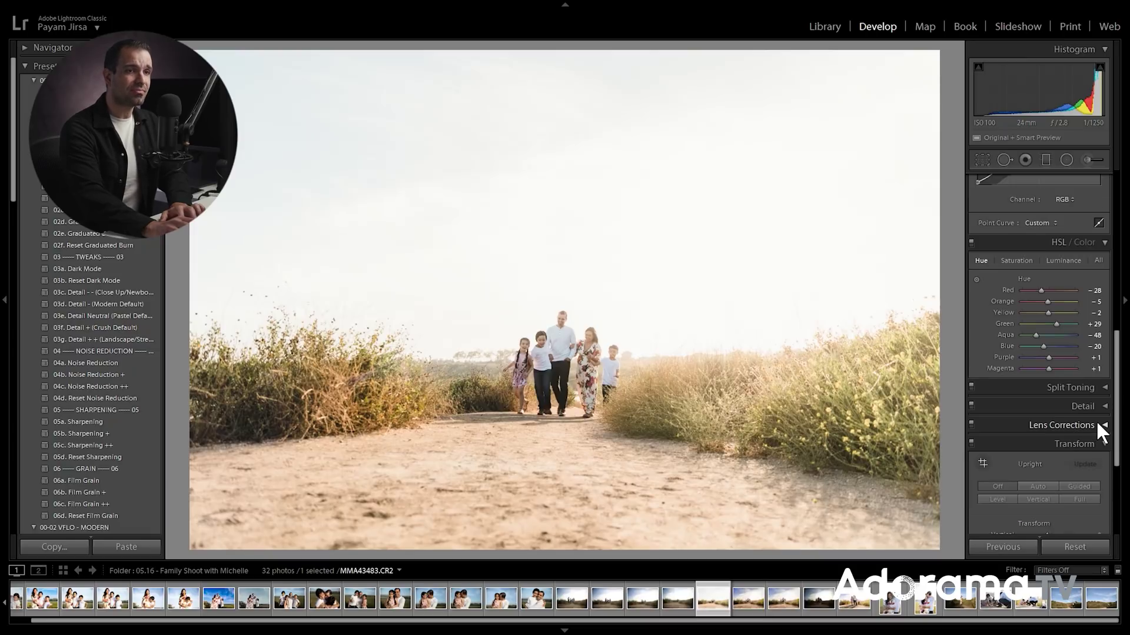
click(1098, 260)
scroll(1064, 325, down, 2)
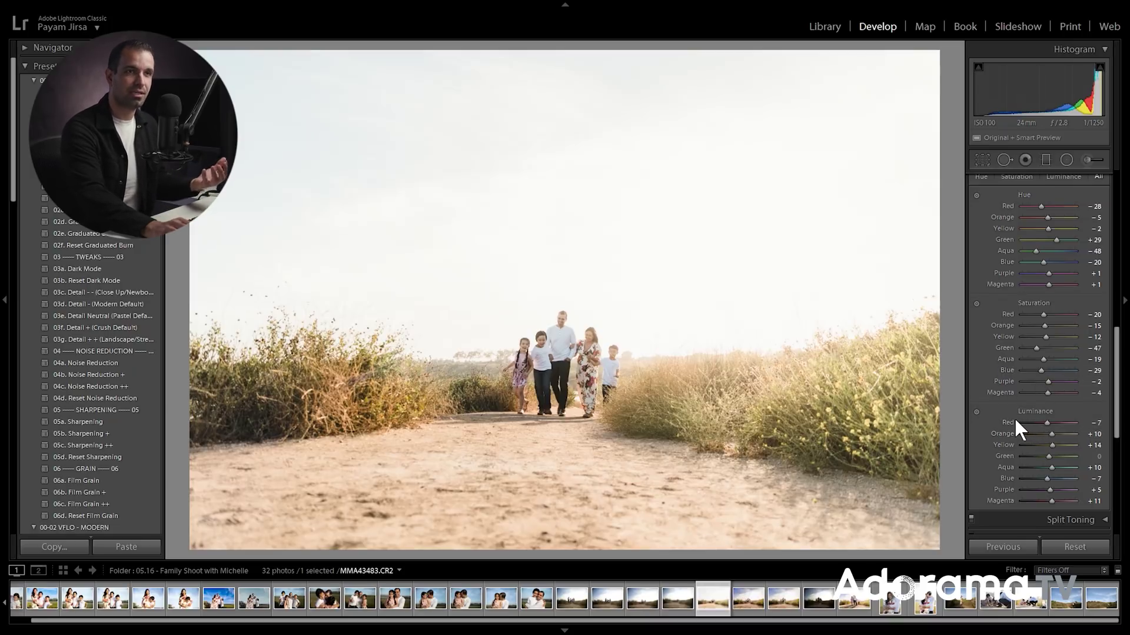
scroll(1015, 417, down, 2)
- Expand the Split Toning and Detail panels
click(1052, 427)
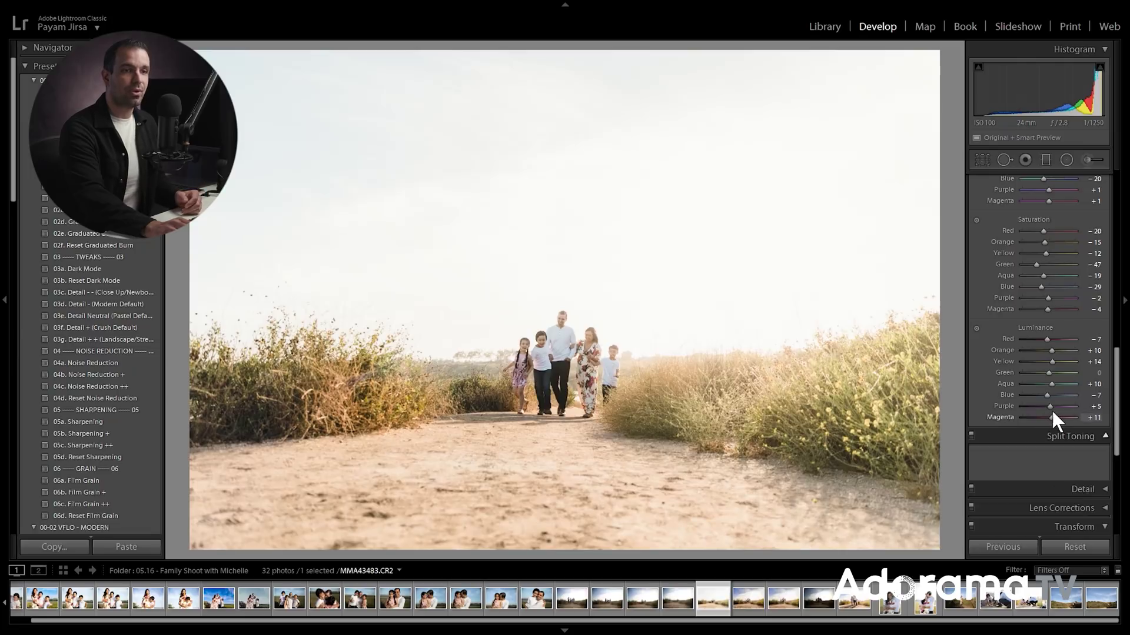
scroll(1047, 414, down, 2)
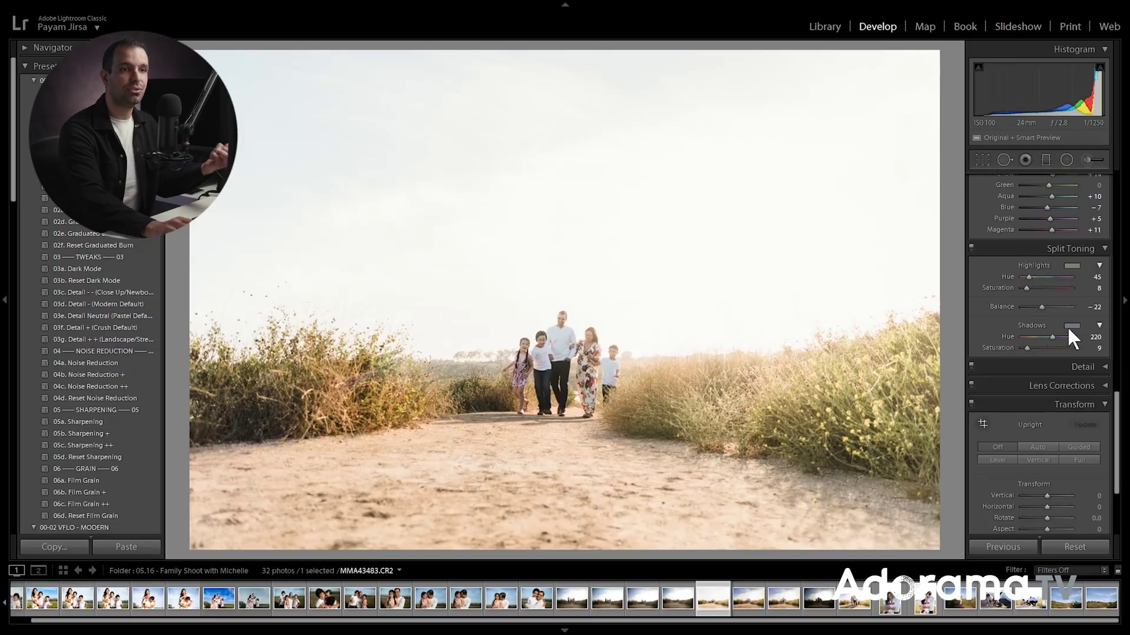
scroll(1066, 332, down, 2)
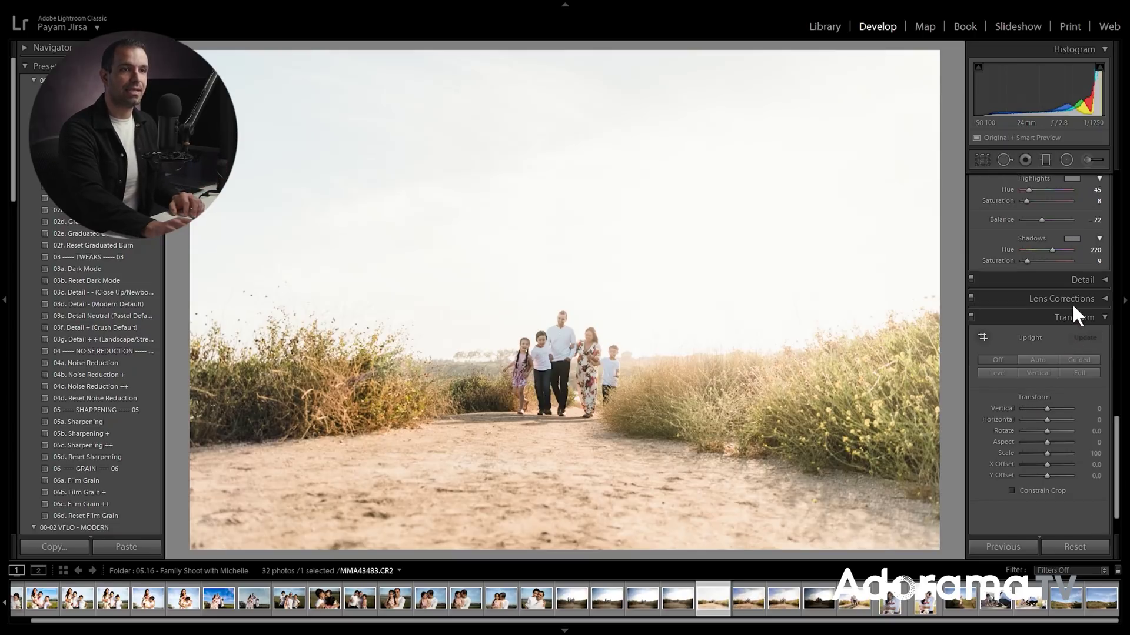
click(1081, 280)
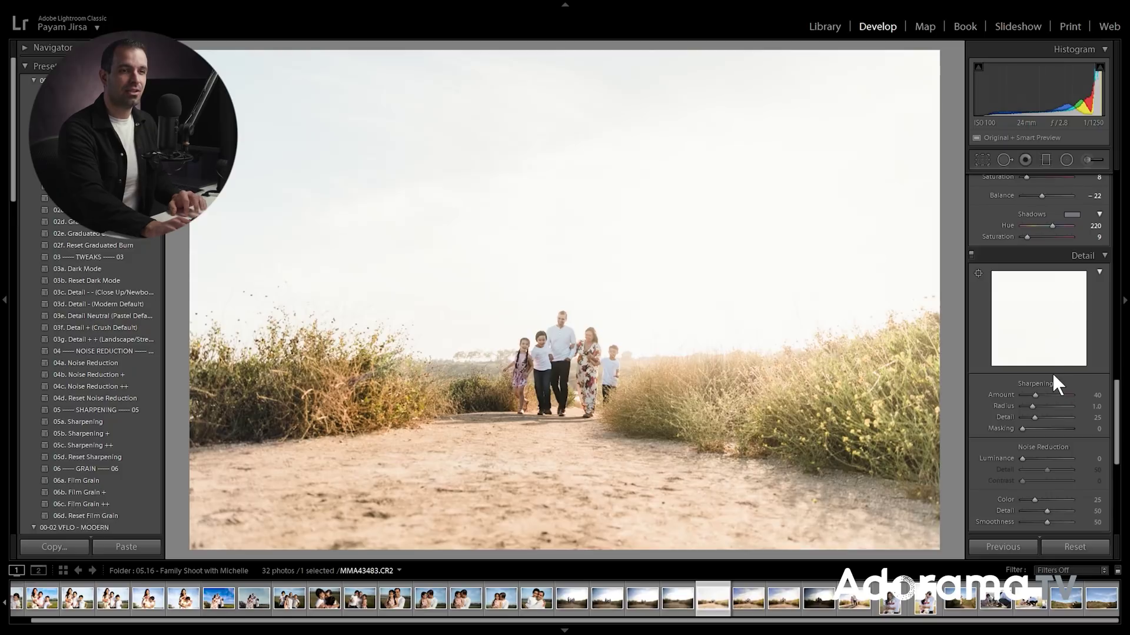
scroll(1050, 365, down, 2)
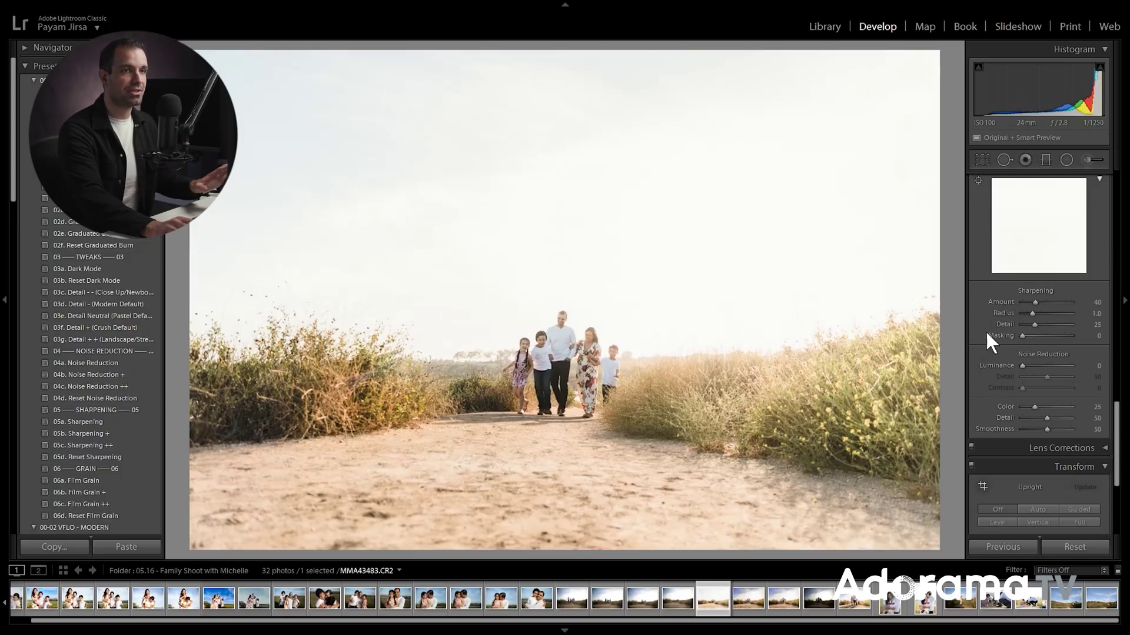
scroll(1015, 342, up, 2)
- At 1:1 set Noise Reduction Luminance to 40, then compare with the Before view
click(569, 338)
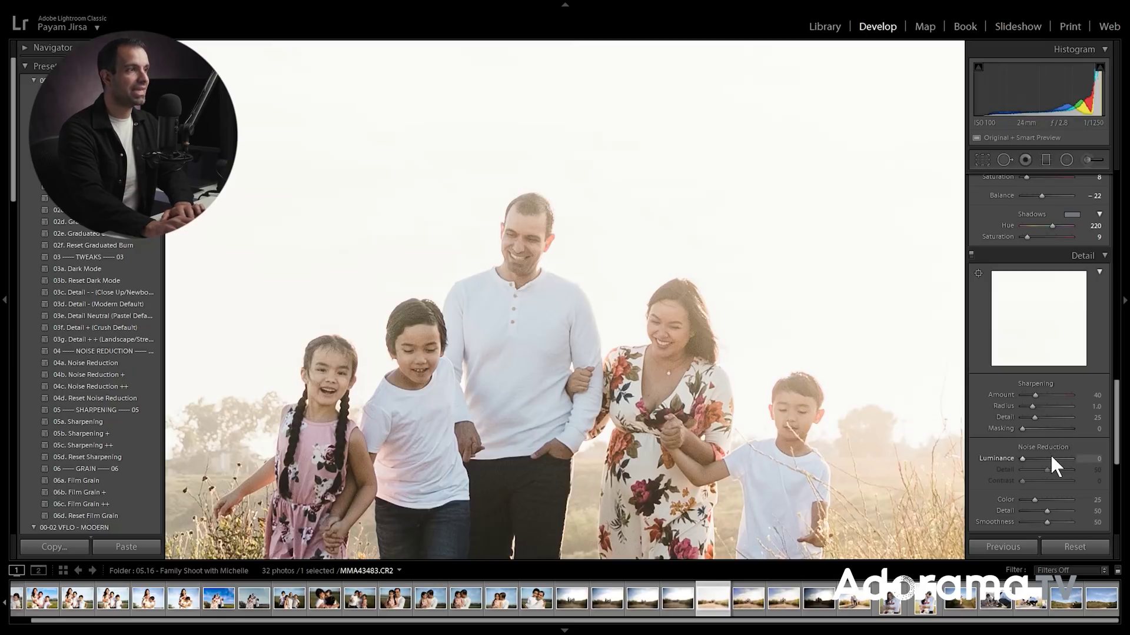
scroll(1050, 456, up, 4)
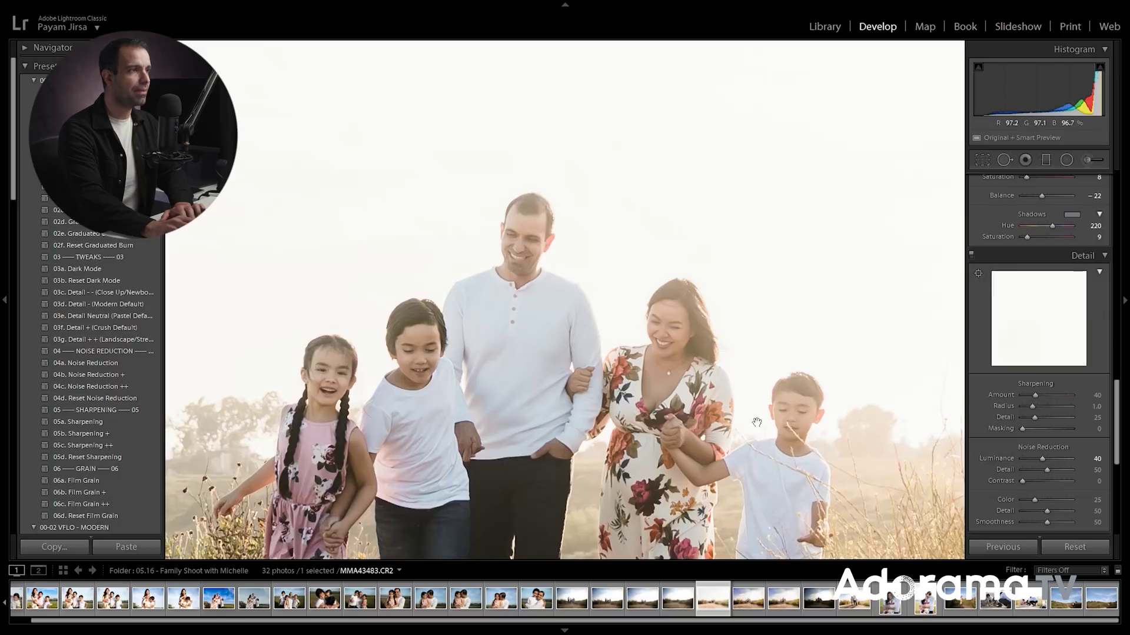
click(613, 360)
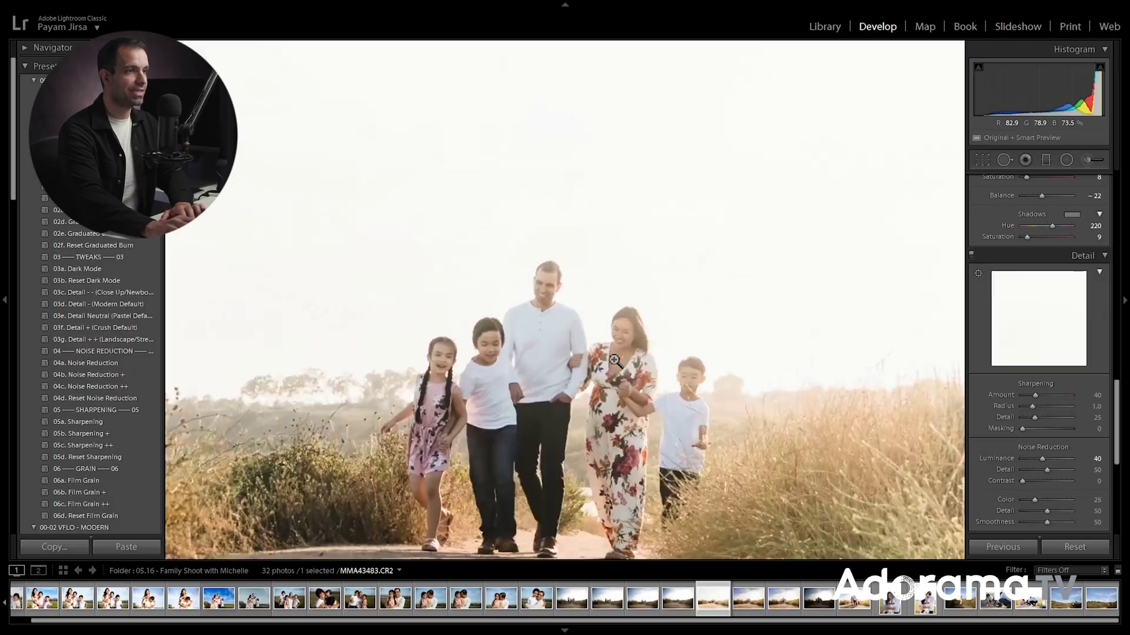
scroll(1044, 423, down, 5)
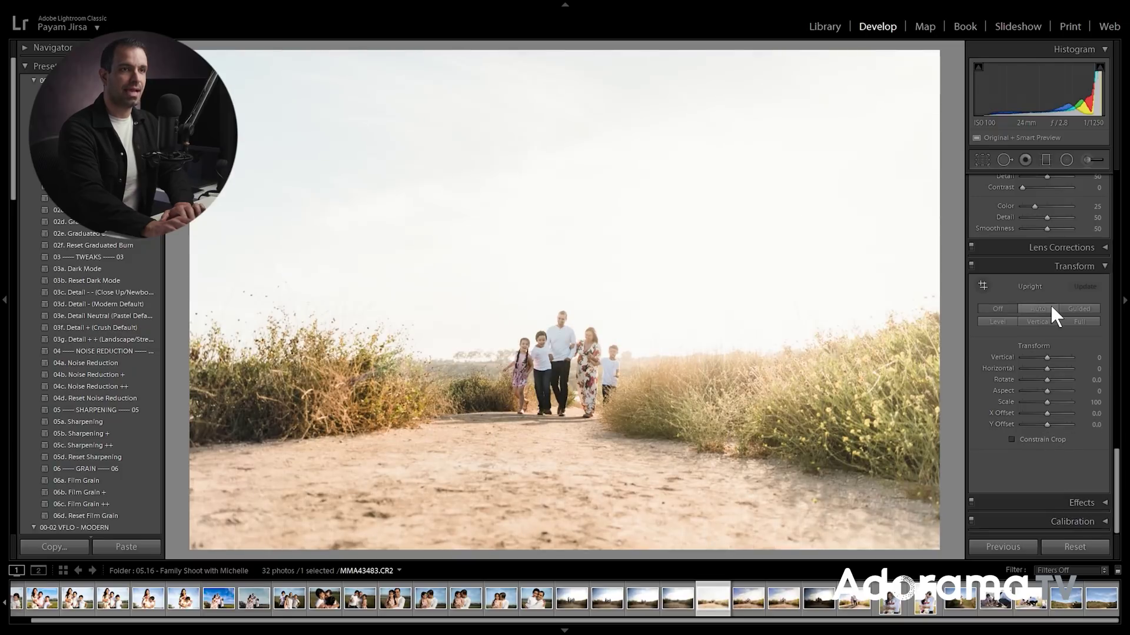
scroll(1050, 306, up, 5)
scroll(1066, 456, down, 2)
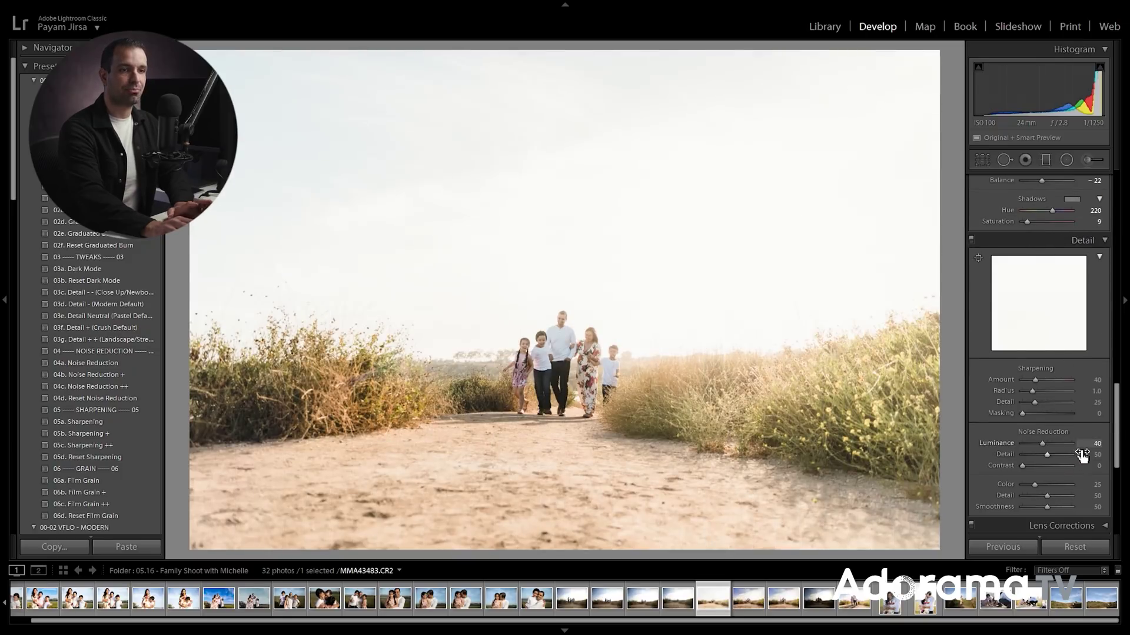
scroll(1068, 360, down, 5)
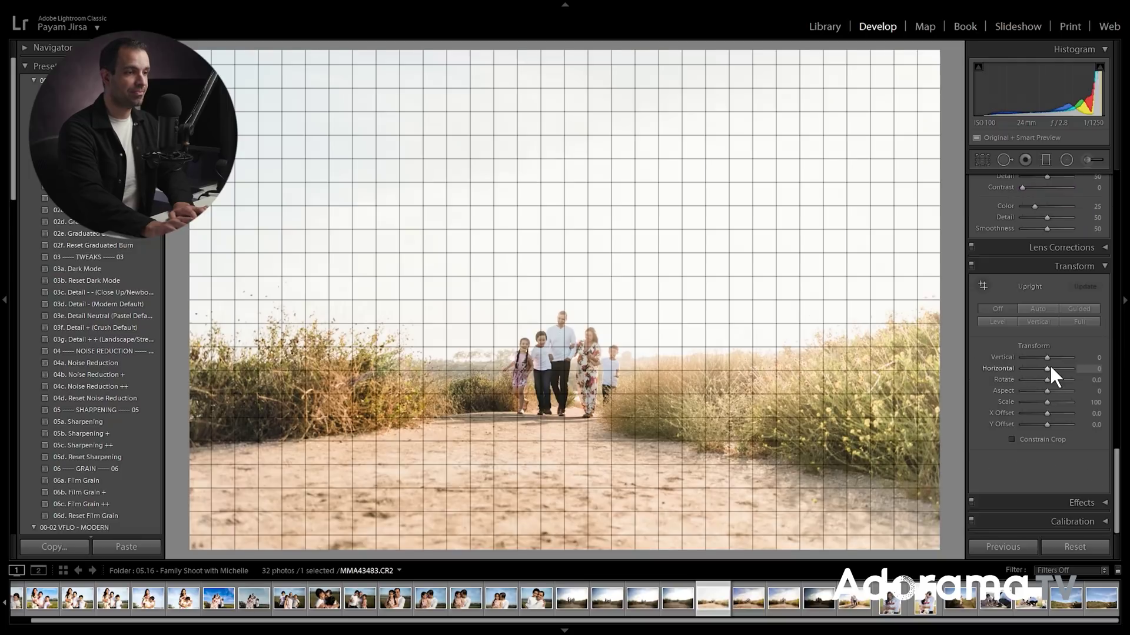
key(backslash)
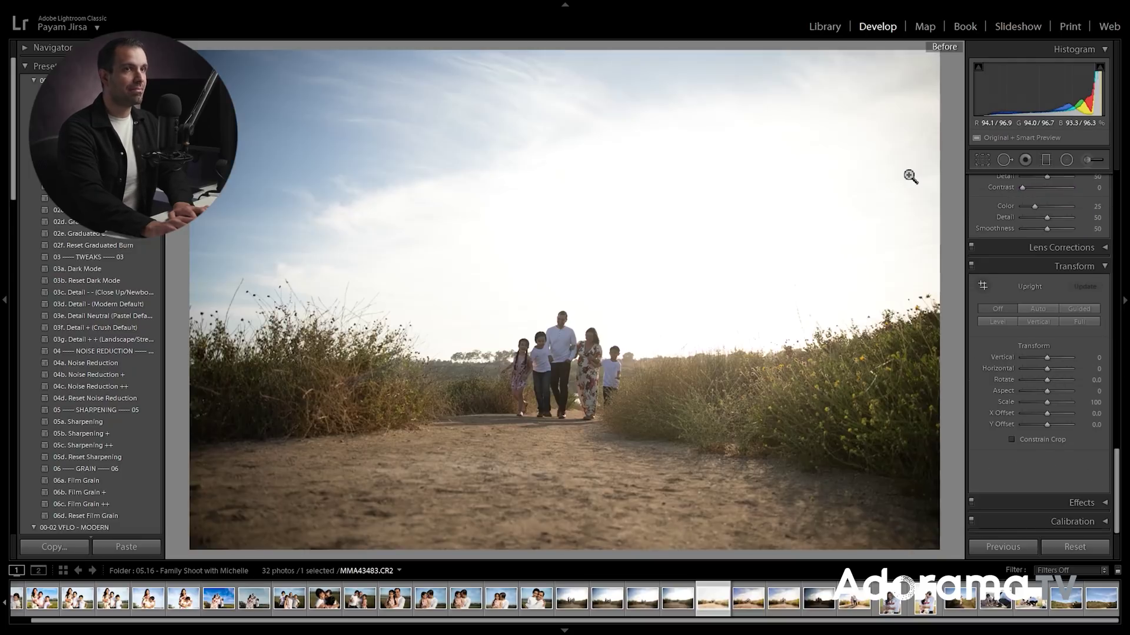
- Edit a copy with Lightroom adjustments in Luminar 4 as an sRGB 8-bit JPEG
key(backslash)
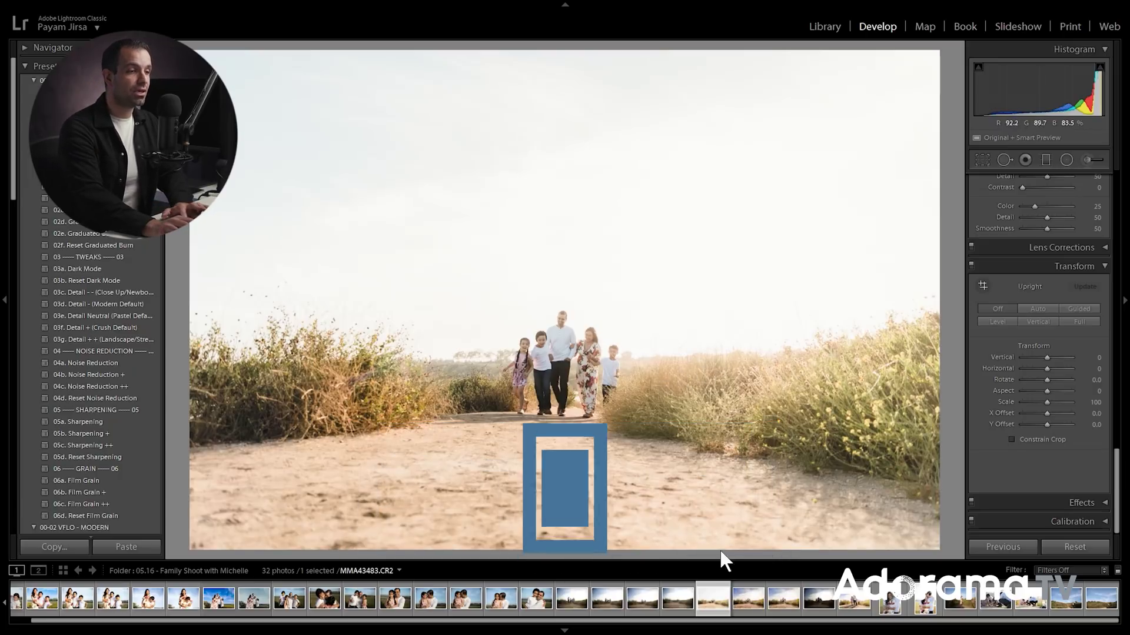
right_click(725, 597)
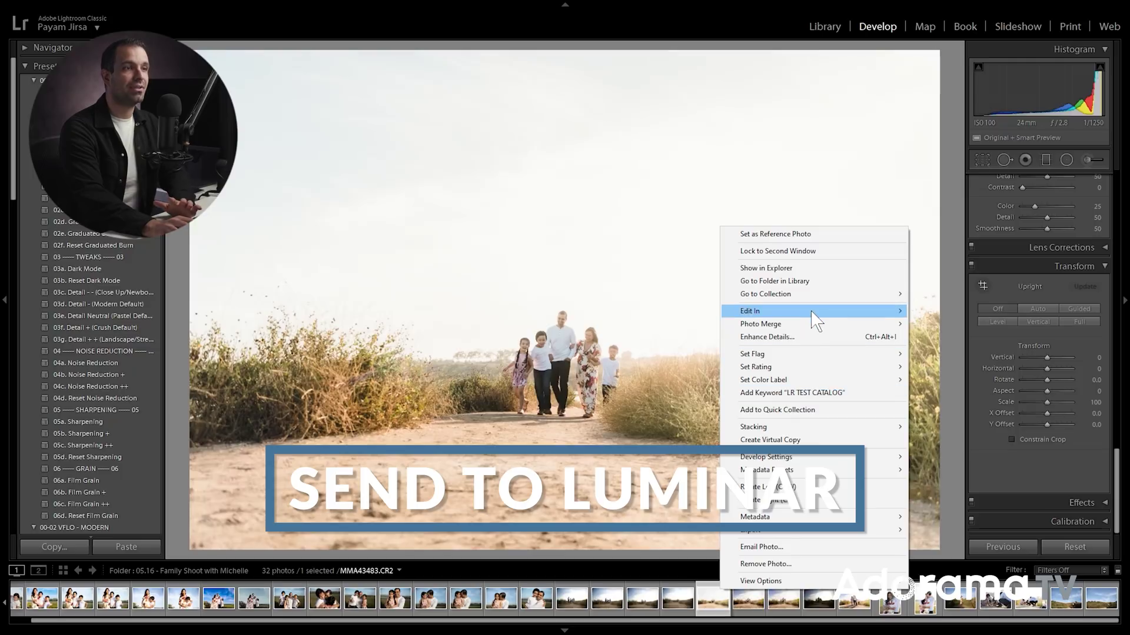
mouse_move(813, 311)
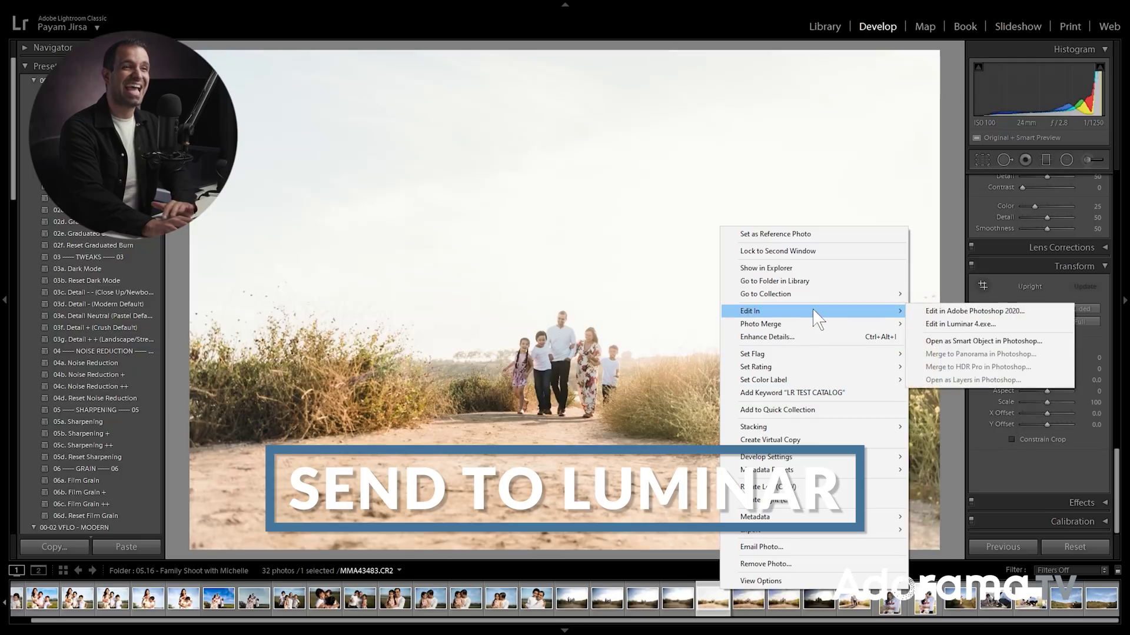
click(977, 324)
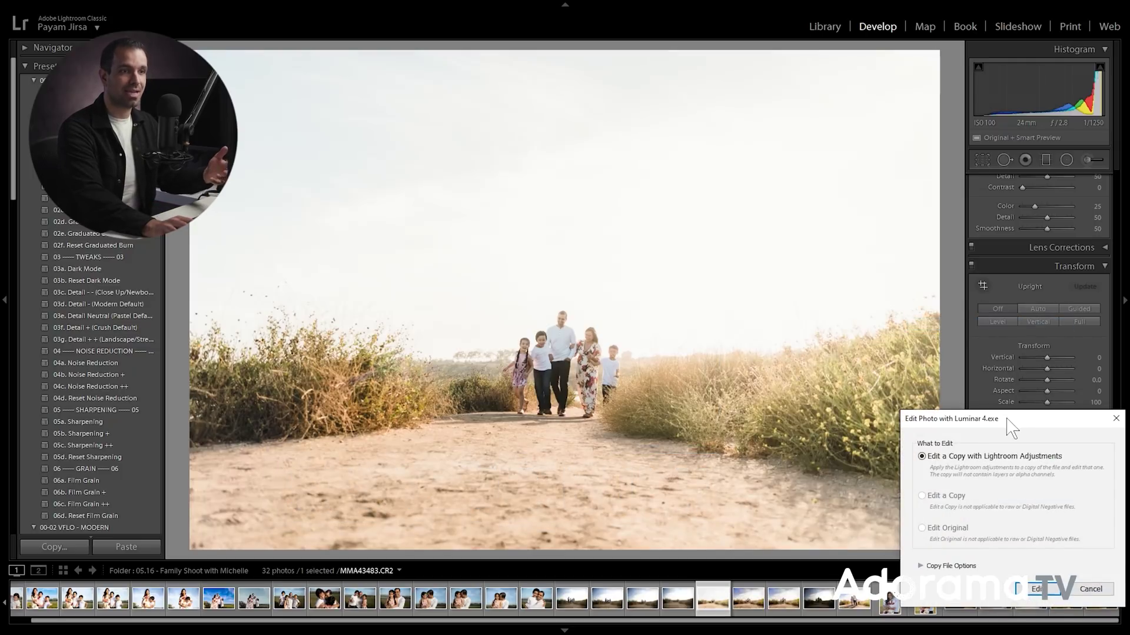
drag(1009, 422, 567, 193)
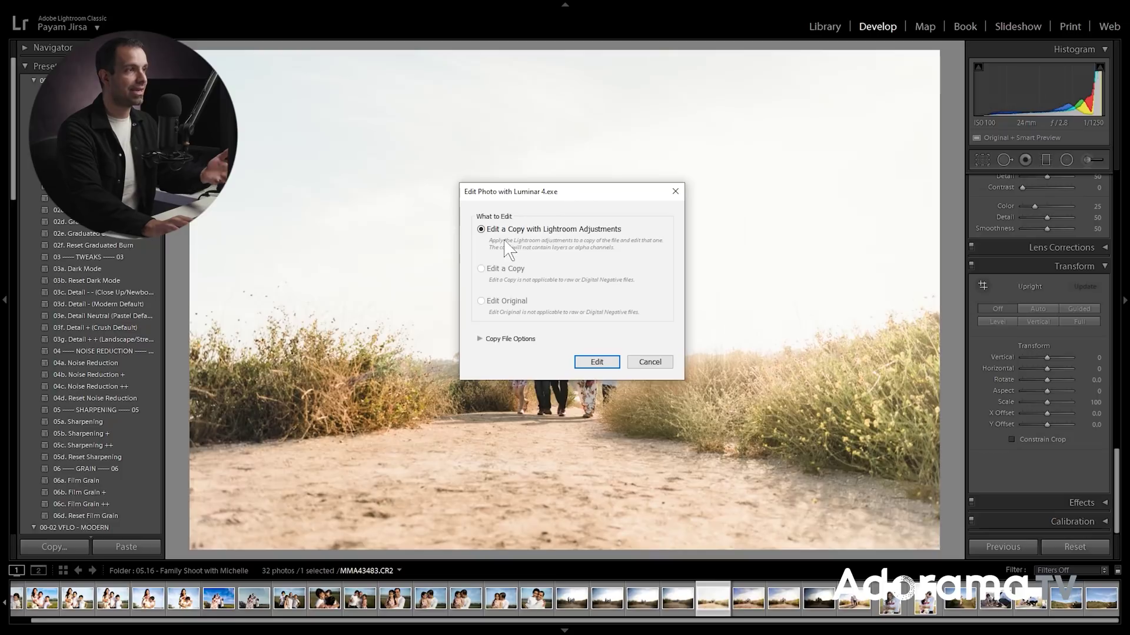
click(480, 339)
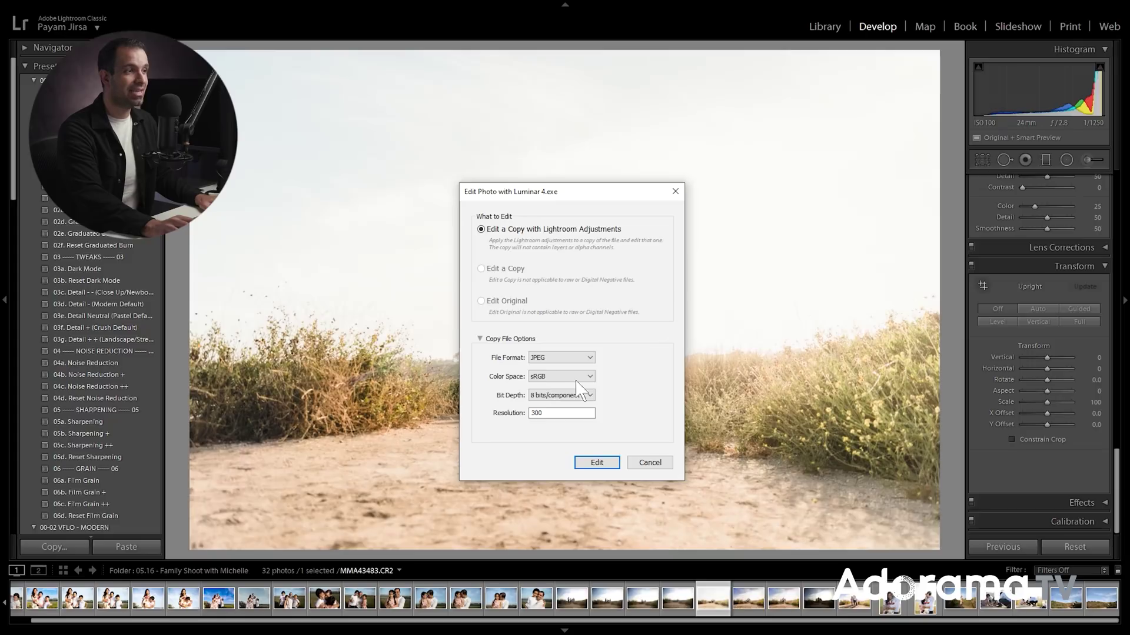
click(585, 463)
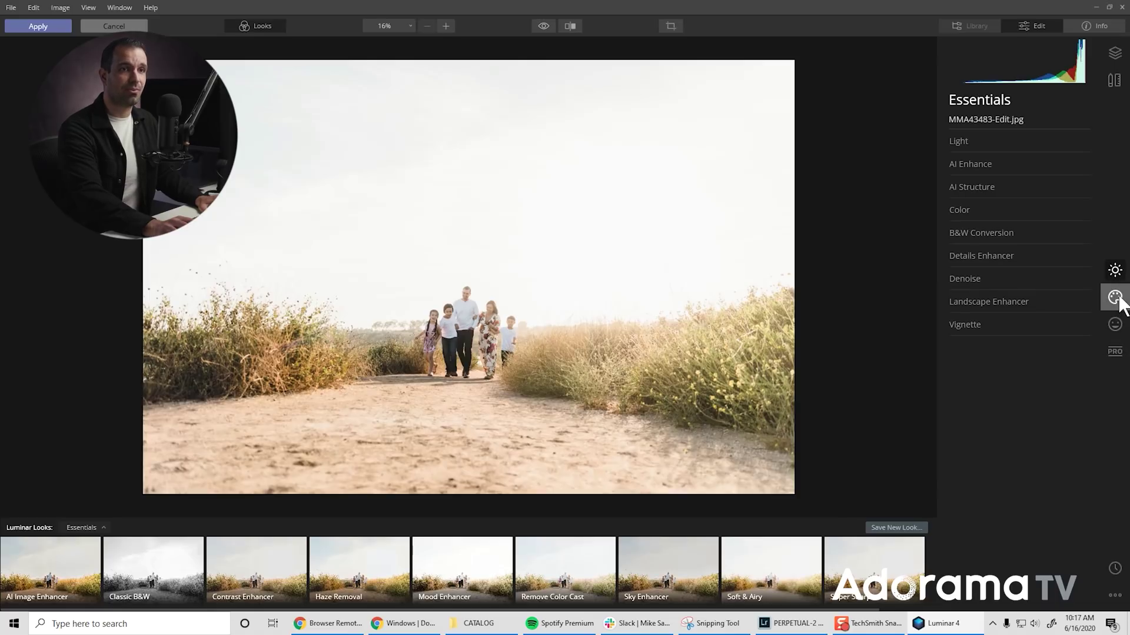
- Choose Dramatic Sunset 1 as the sky in the Creative tab's AI Sky Replacement
click(1116, 299)
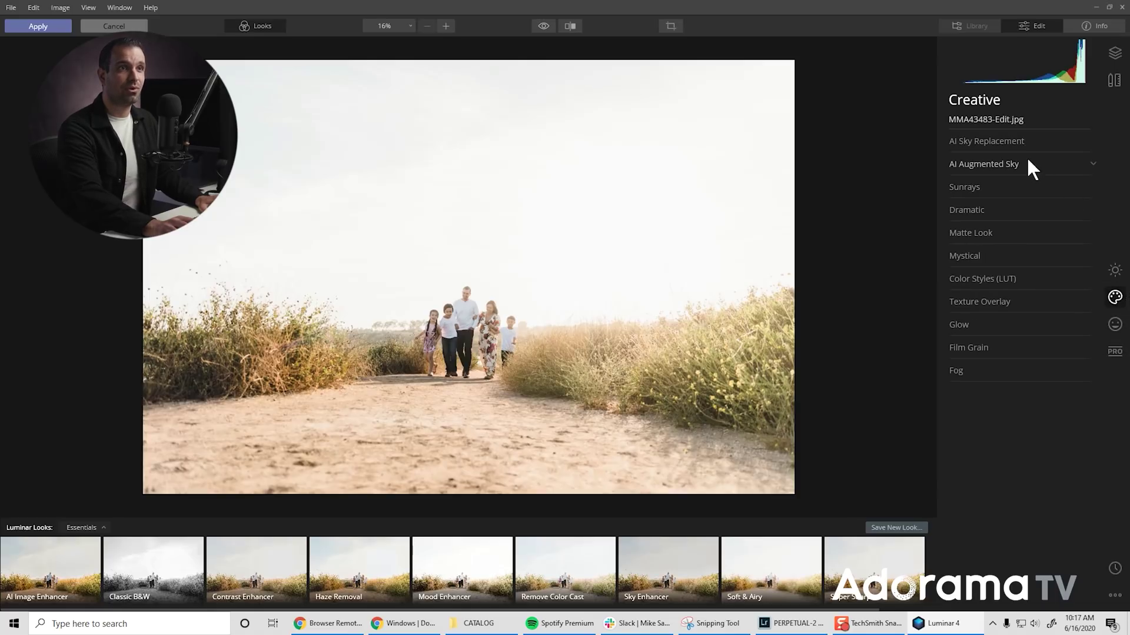
click(1016, 141)
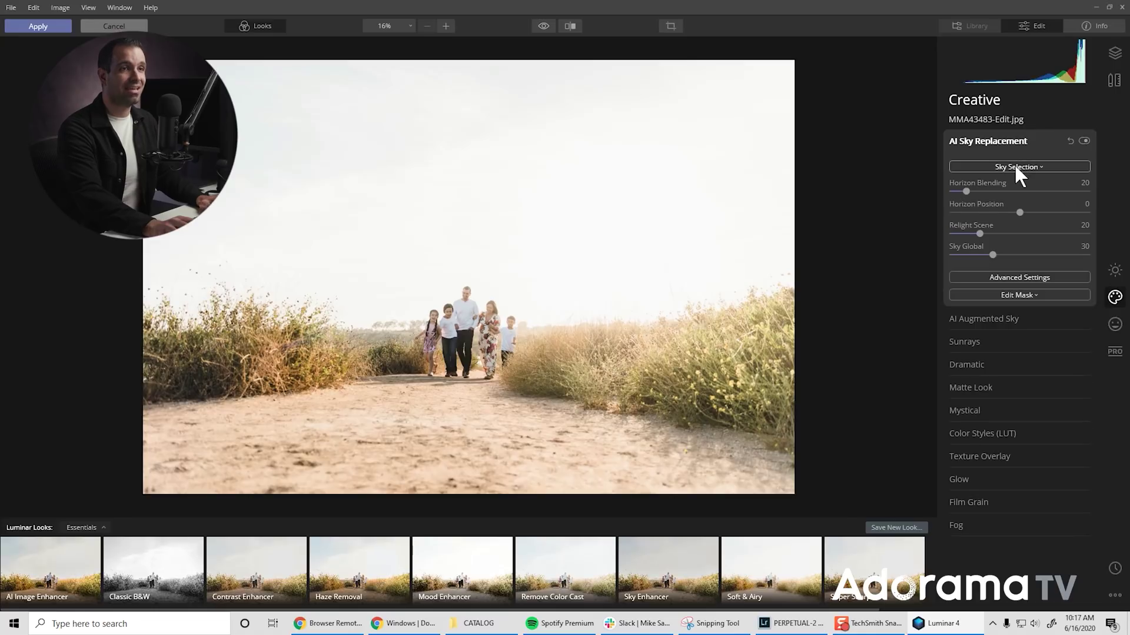
click(1016, 167)
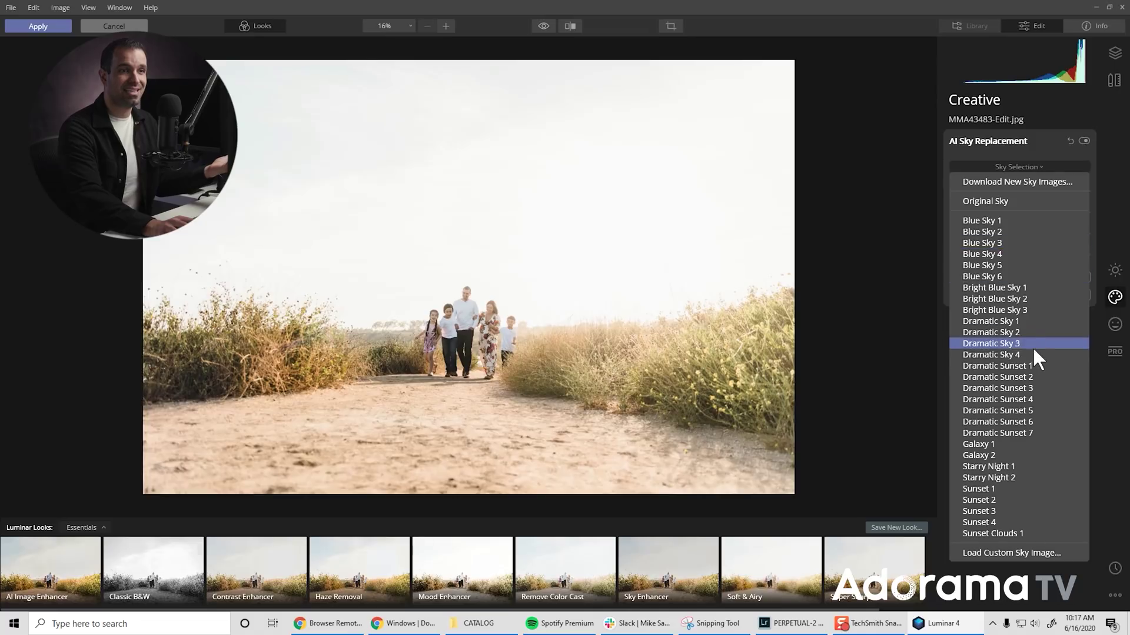
click(1032, 366)
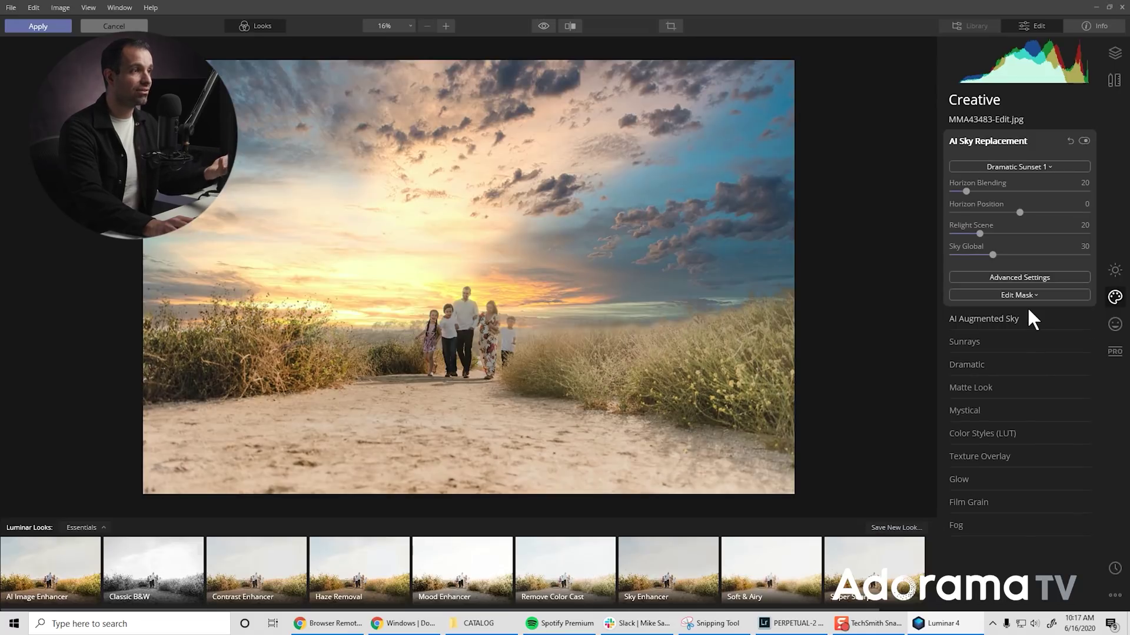
click(1028, 166)
click(1006, 378)
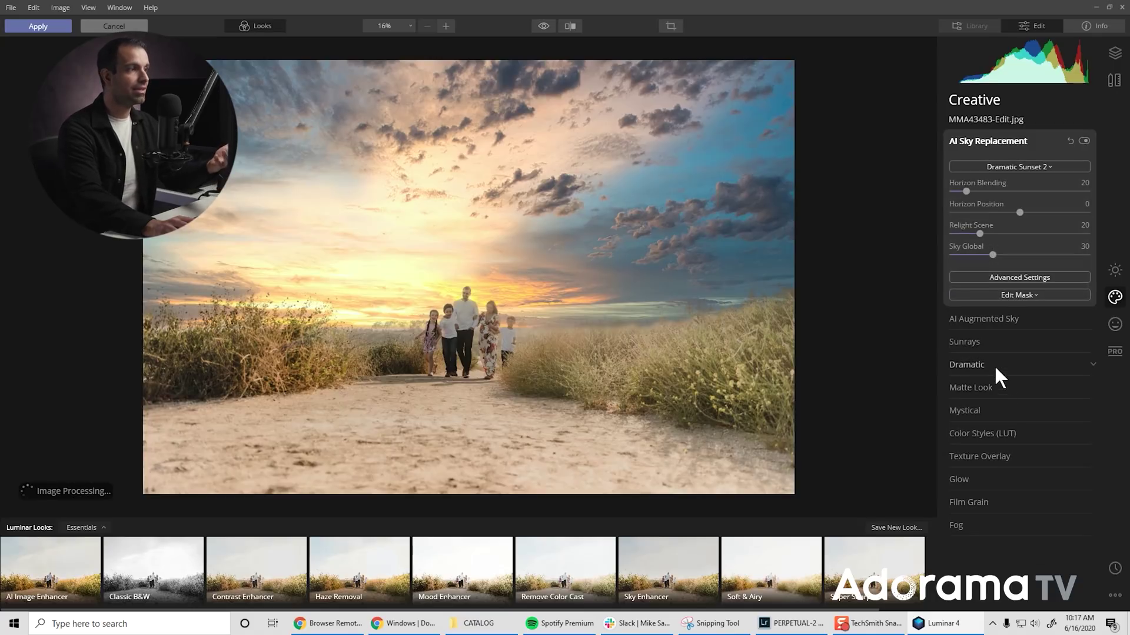
click(1024, 166)
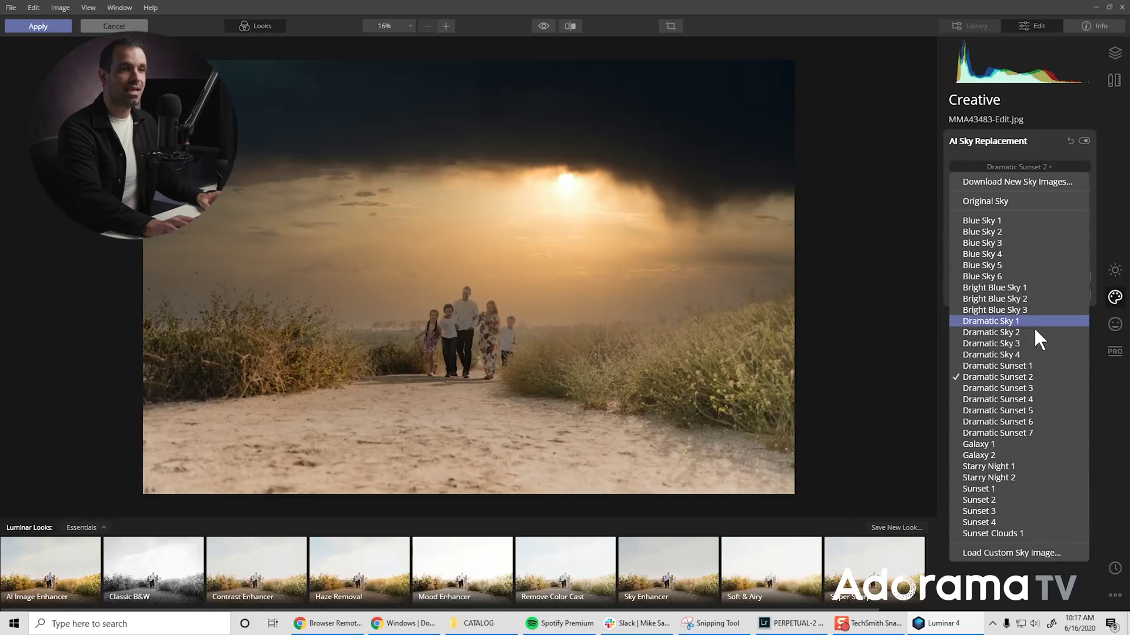
click(1034, 382)
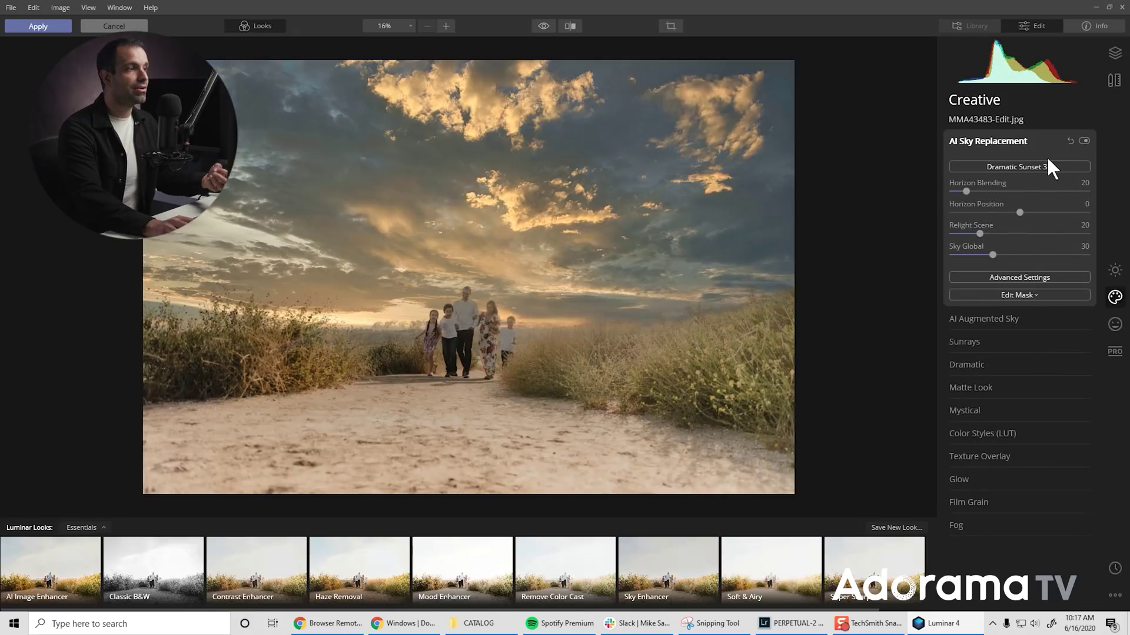
click(1047, 167)
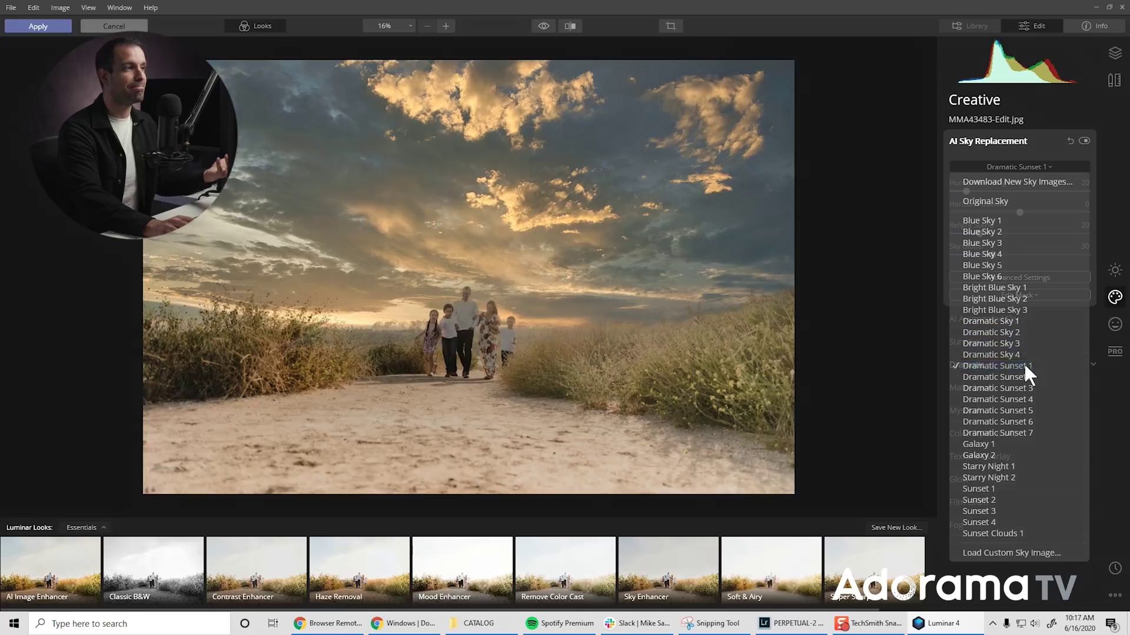
click(1024, 365)
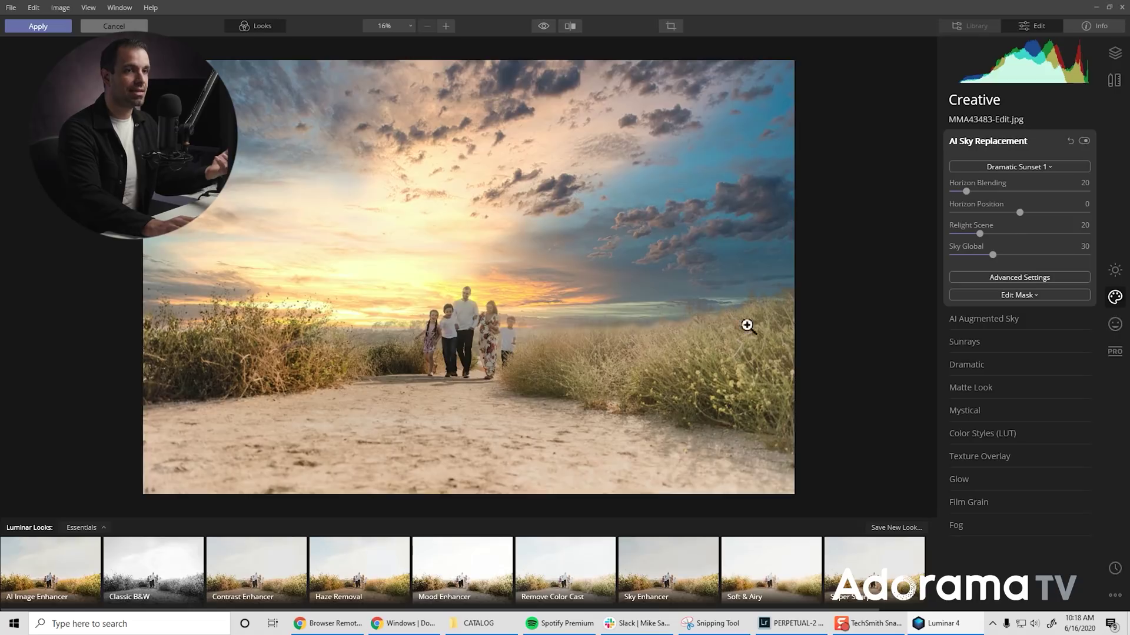
- Turn on Flip Sky in Advanced Settings and inspect the sky edges at 100%
click(1021, 277)
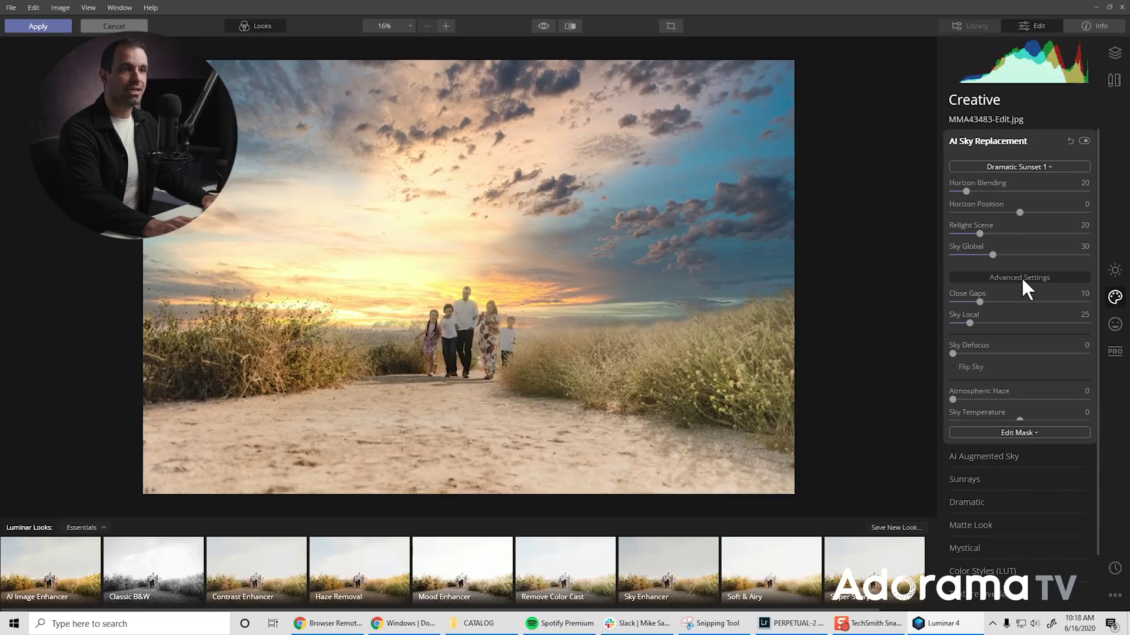
click(953, 367)
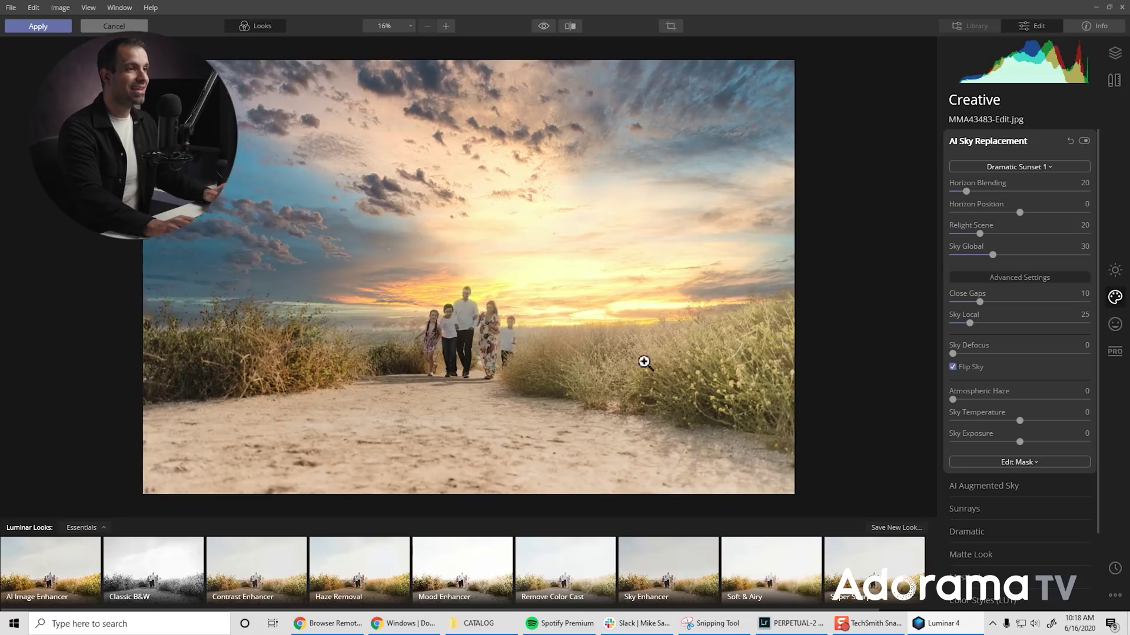
click(266, 316)
drag(413, 259, 416, 356)
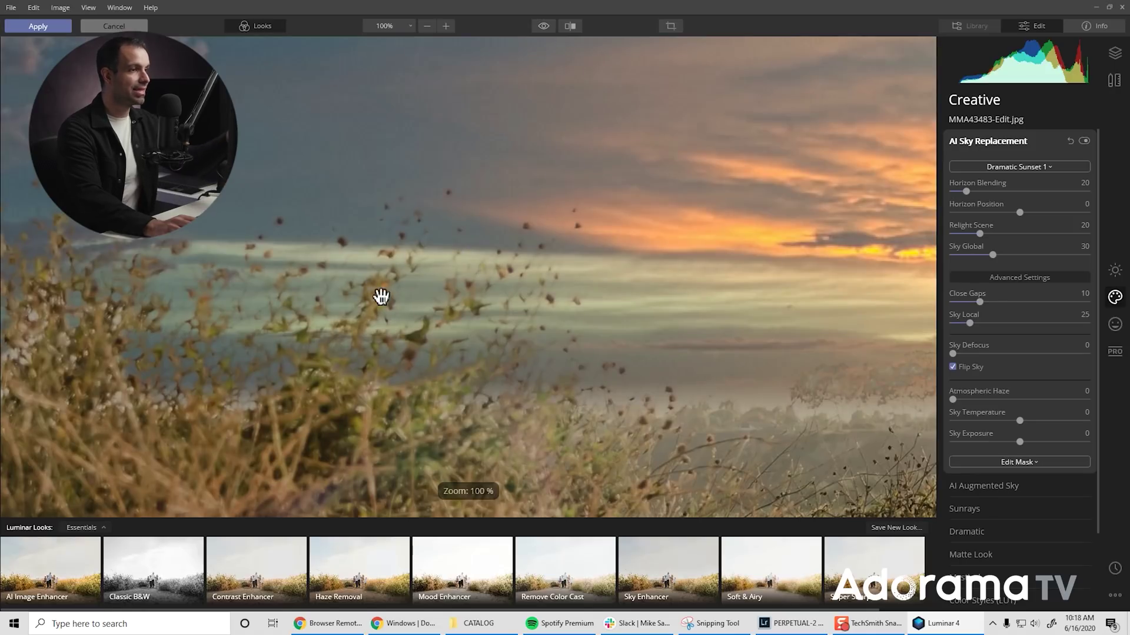
drag(684, 274, 583, 283)
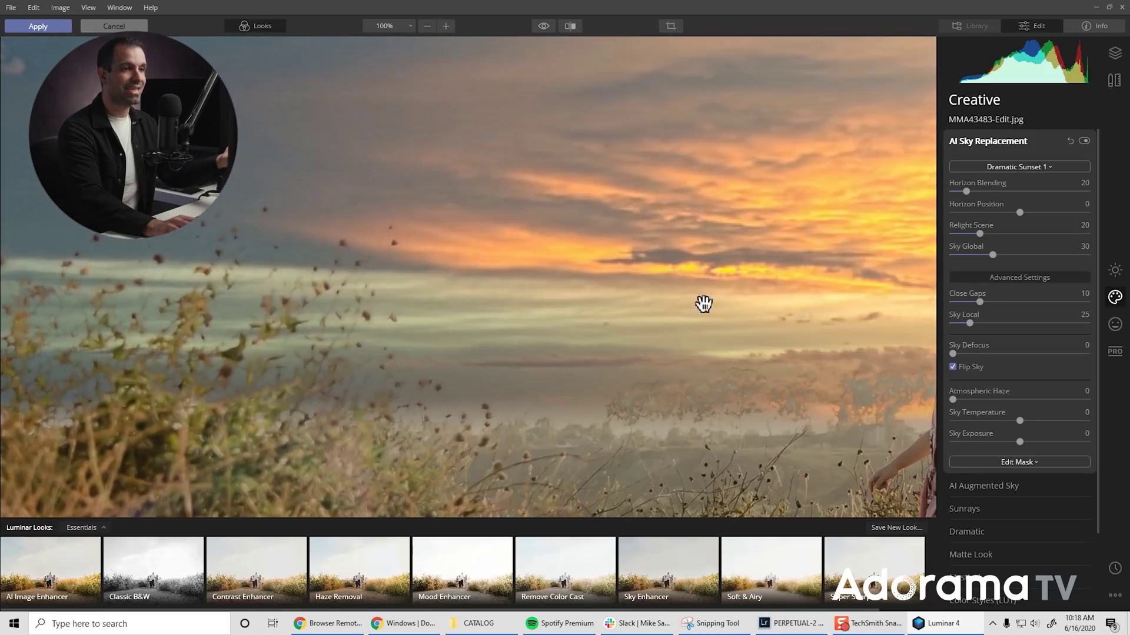
drag(703, 303, 567, 263)
click(563, 233)
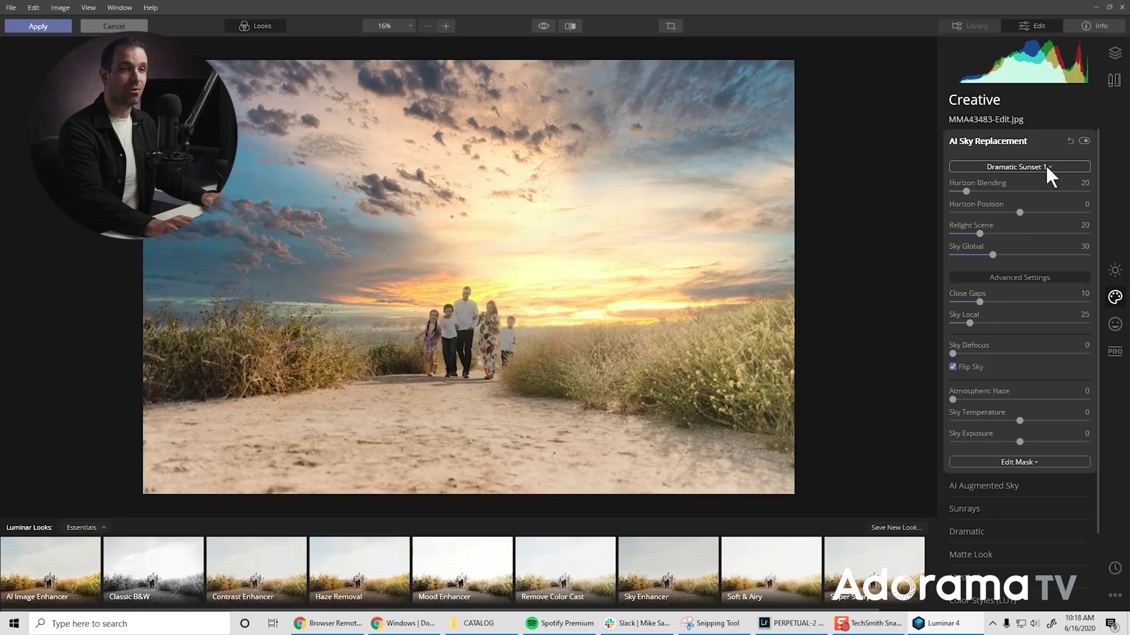
- Try higher Horizon Blending, reset it to 20, and set Horizon Position to -5
click(975, 191)
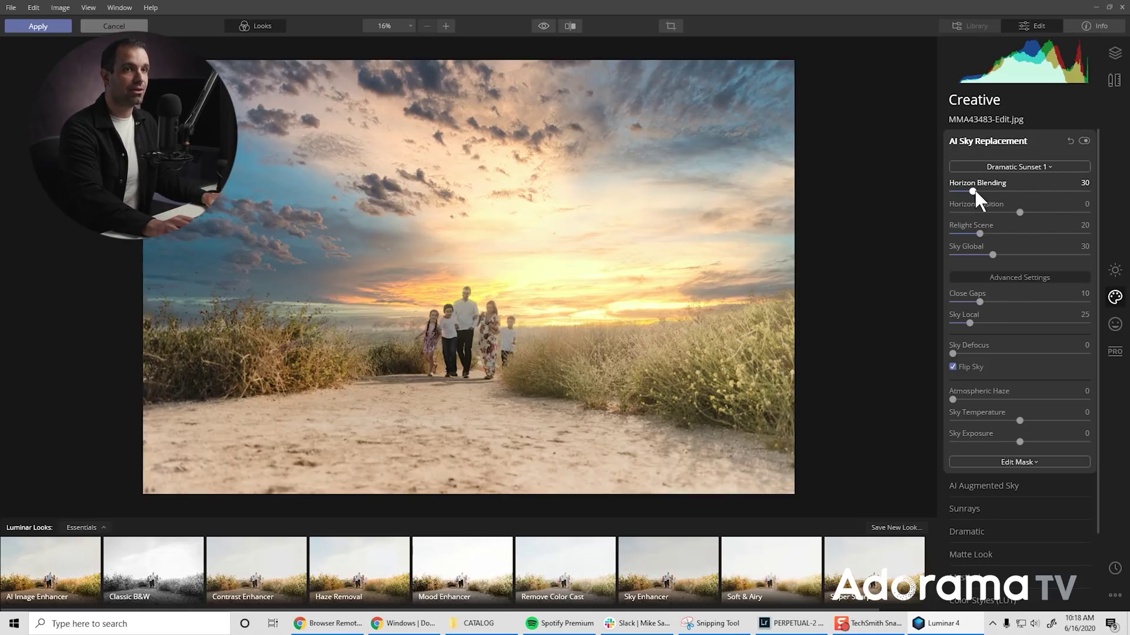
drag(974, 190, 980, 192)
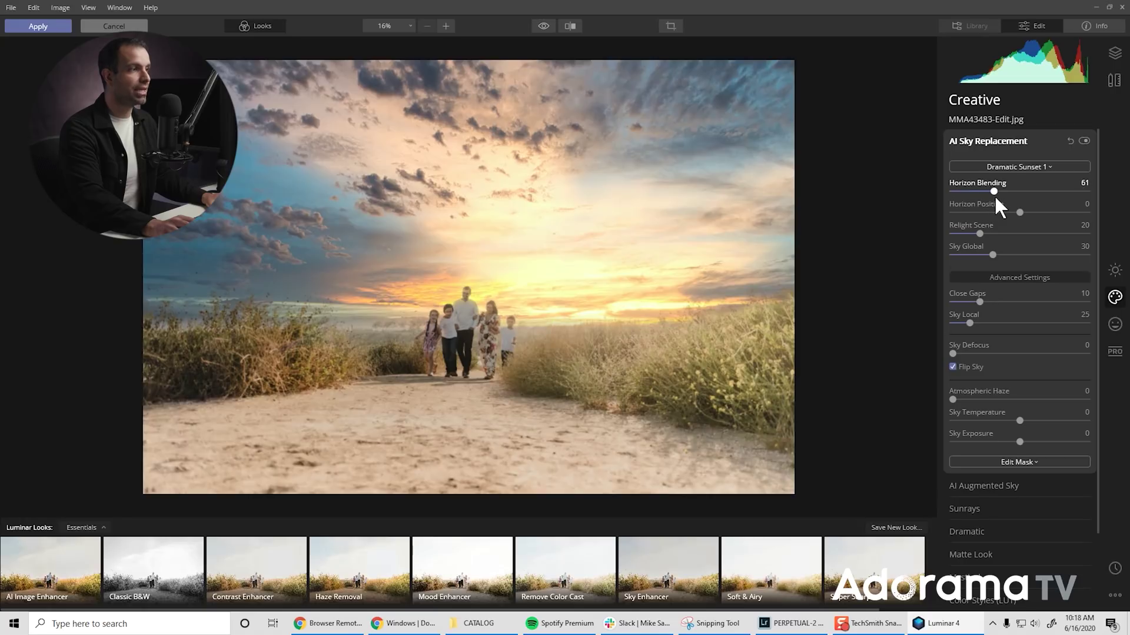
drag(995, 199, 992, 199)
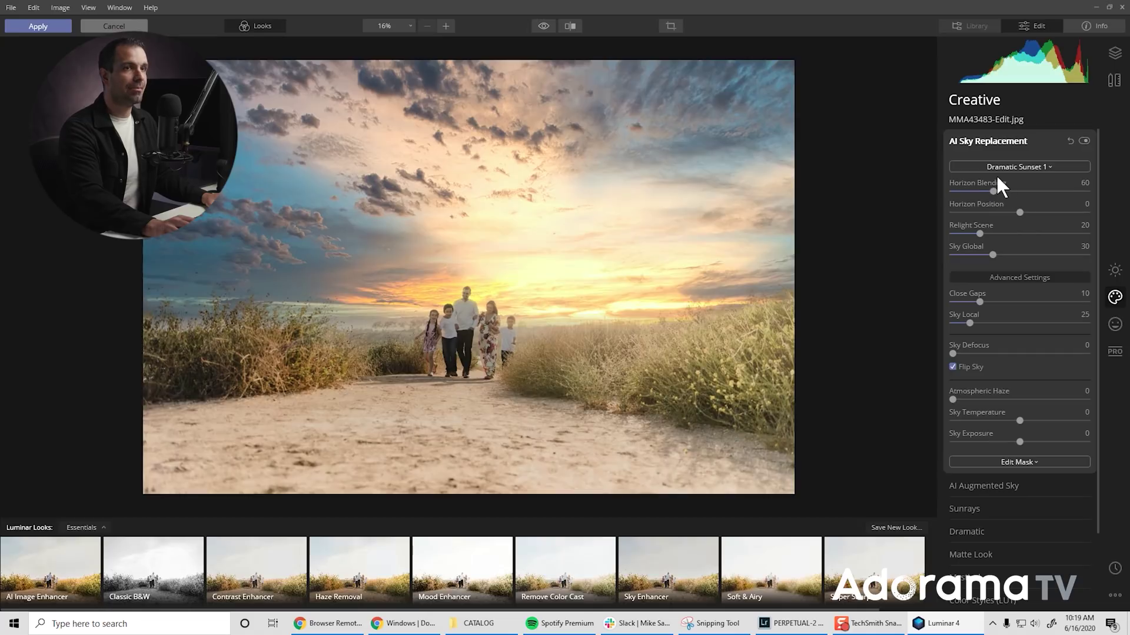
click(994, 193)
double_click(994, 192)
drag(1021, 213, 1018, 214)
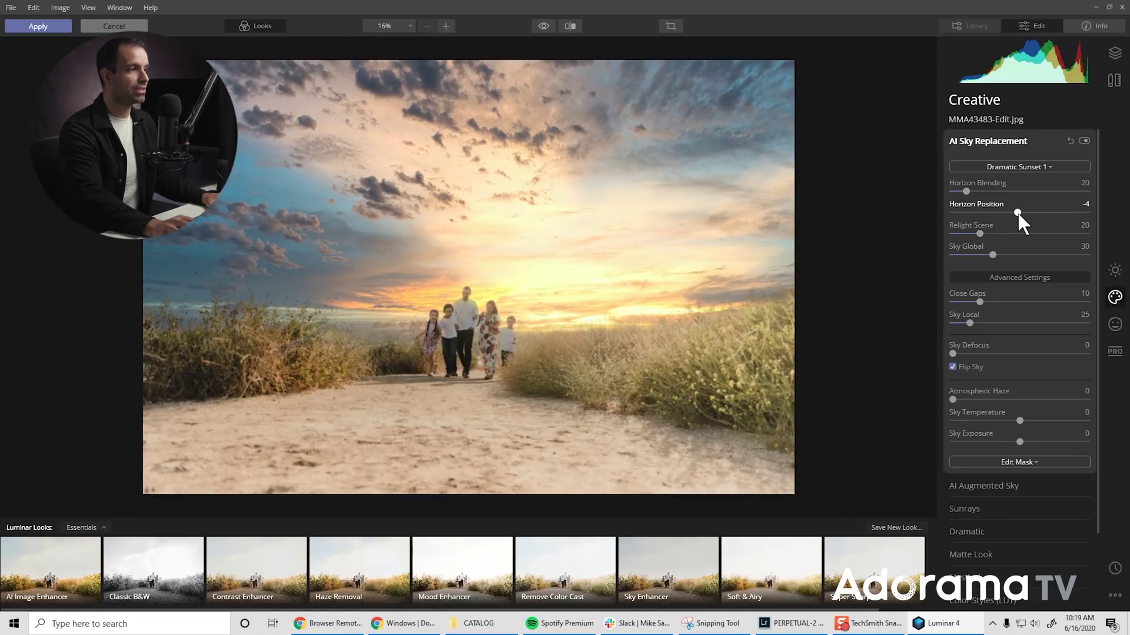
drag(1018, 213, 1017, 213)
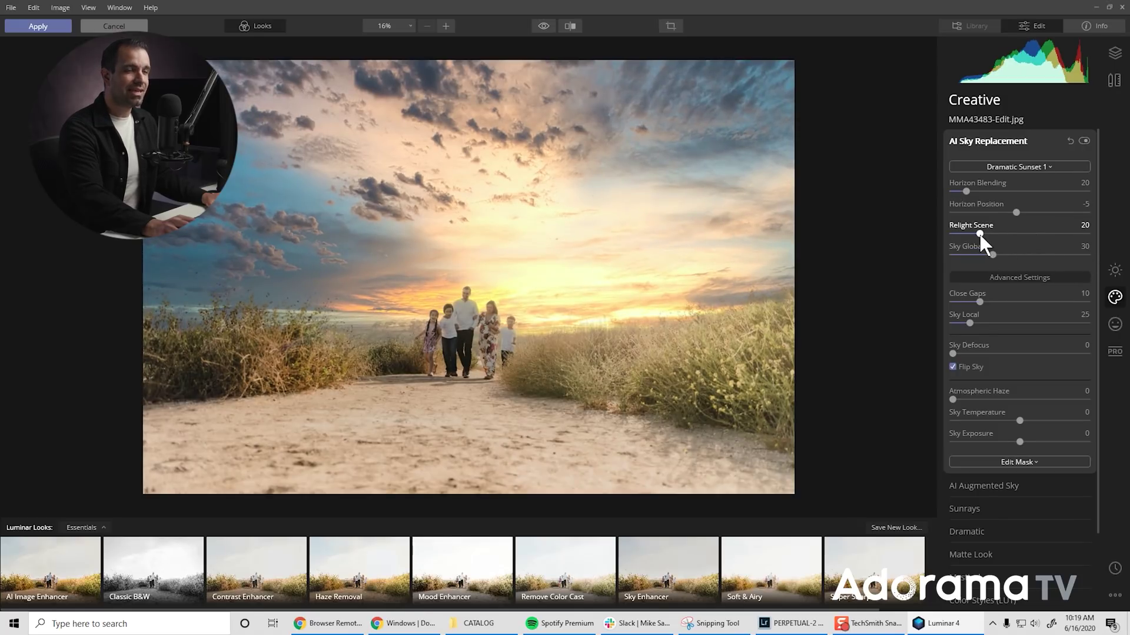
- Test Sky Global at 38, reset it to 30, and raise Close Gaps to 40
mouse_move(980, 234)
mouse_down()
mouse_move(1057, 242)
mouse_move(964, 252)
mouse_move(1029, 256)
mouse_move(980, 254)
mouse_up()
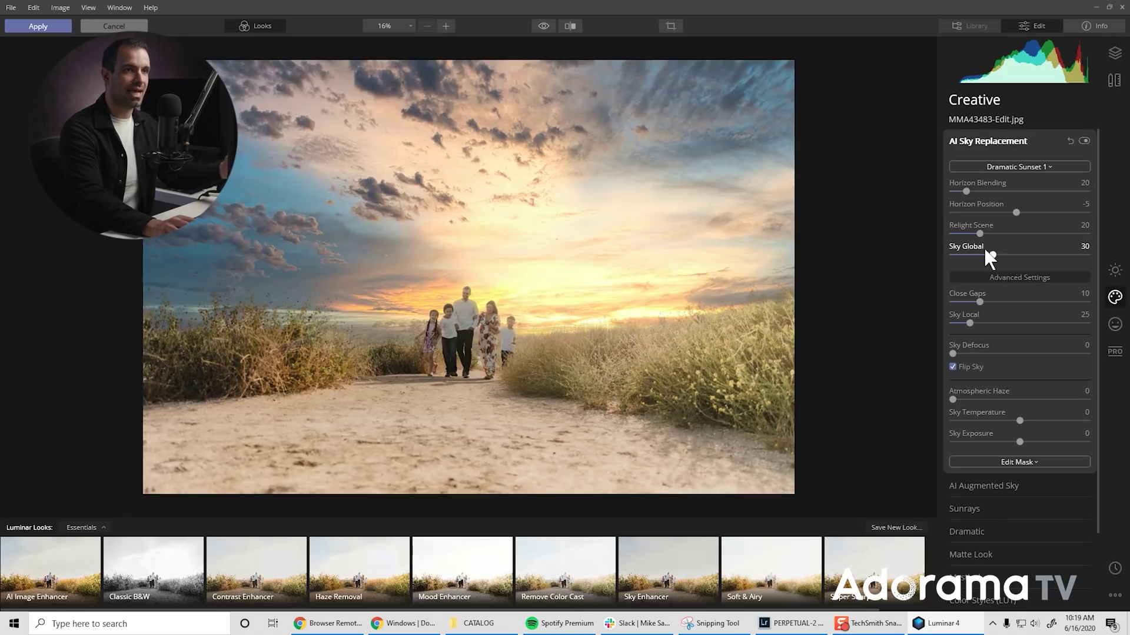
mouse_move(989, 256)
mouse_down()
mouse_move(1037, 263)
mouse_move(1005, 267)
mouse_up()
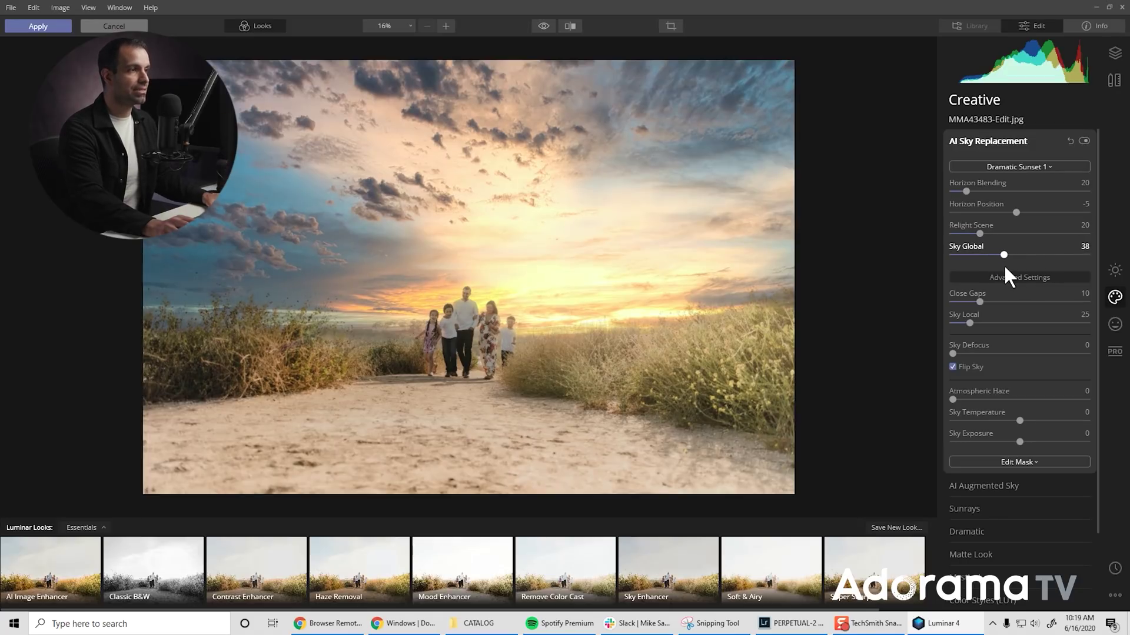
double_click(1003, 253)
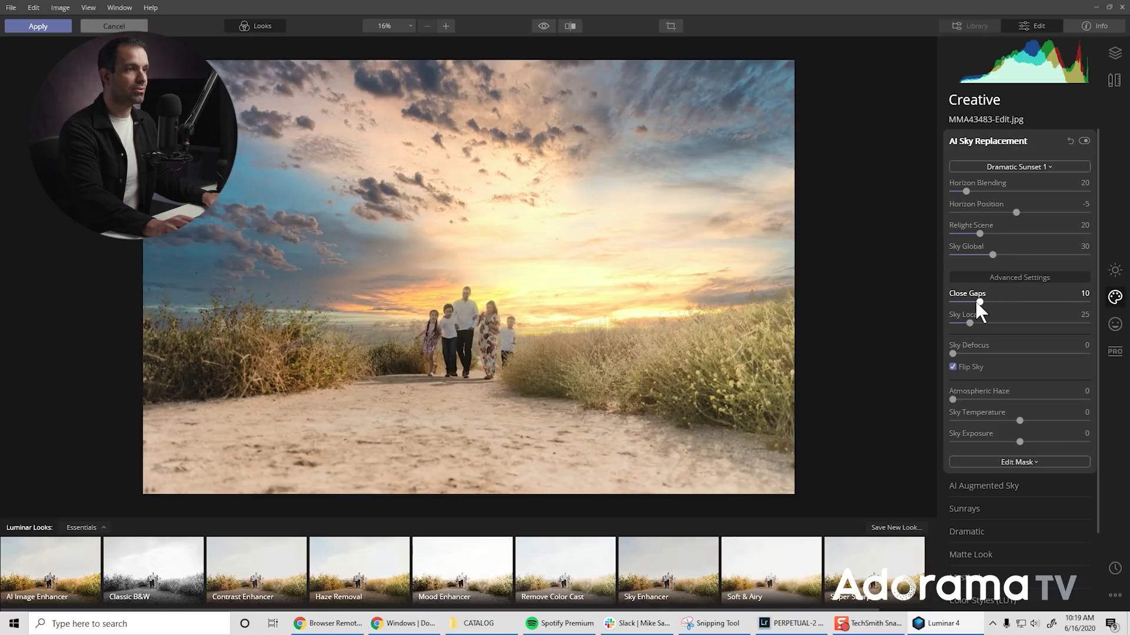
drag(975, 301, 1022, 297)
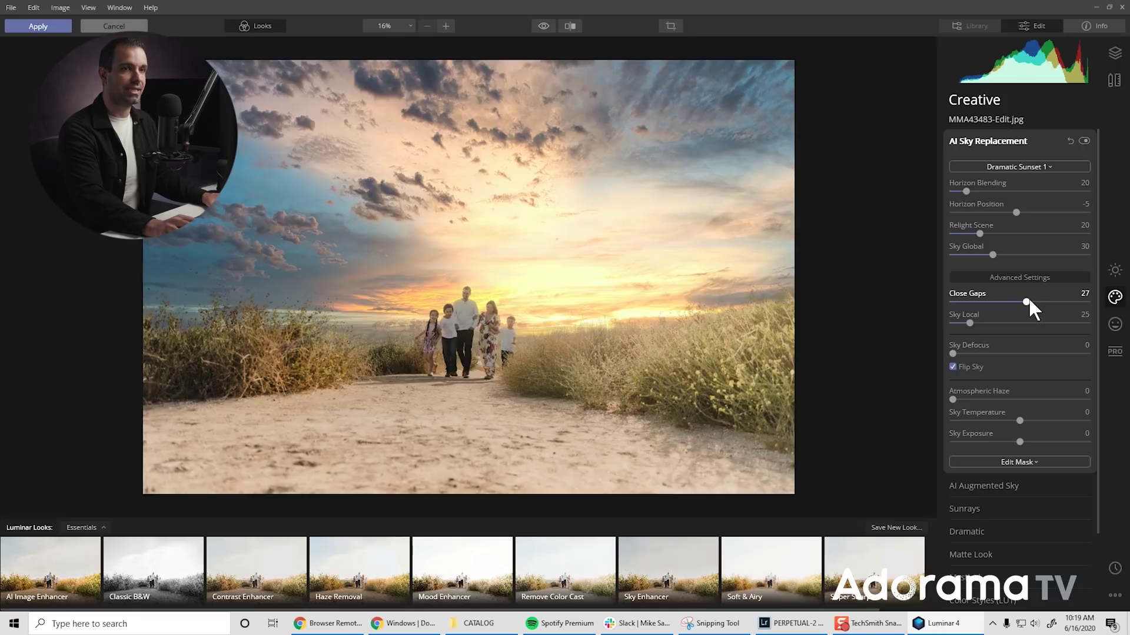
drag(1031, 302, 1037, 302)
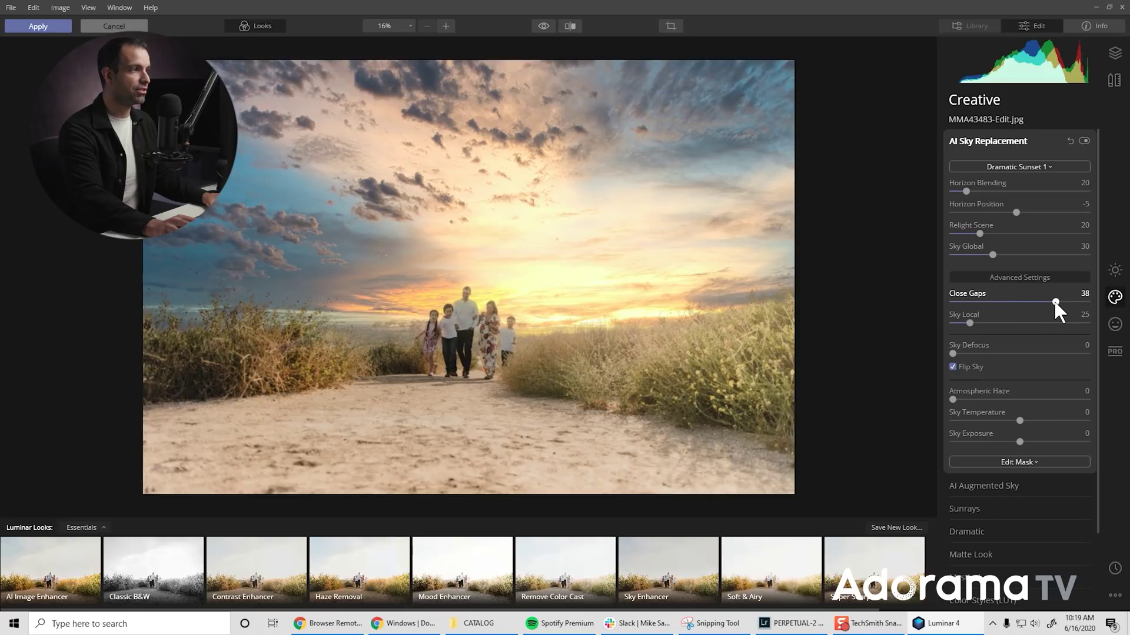
drag(1056, 302, 1059, 303)
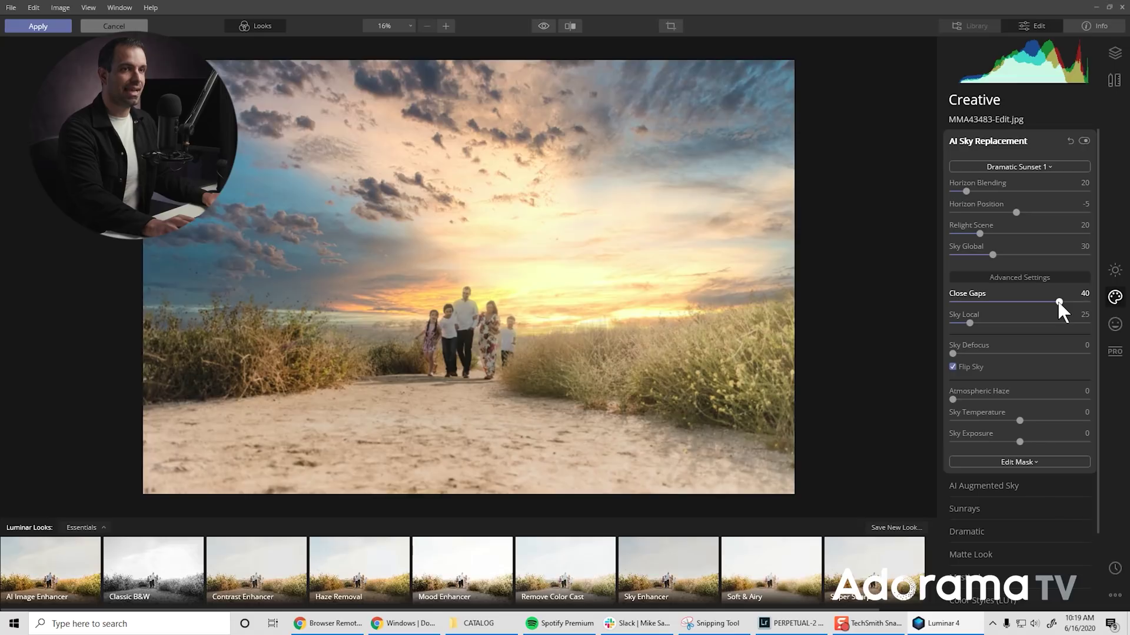
- Try several Sky Local amounts and settle on 50
click(965, 323)
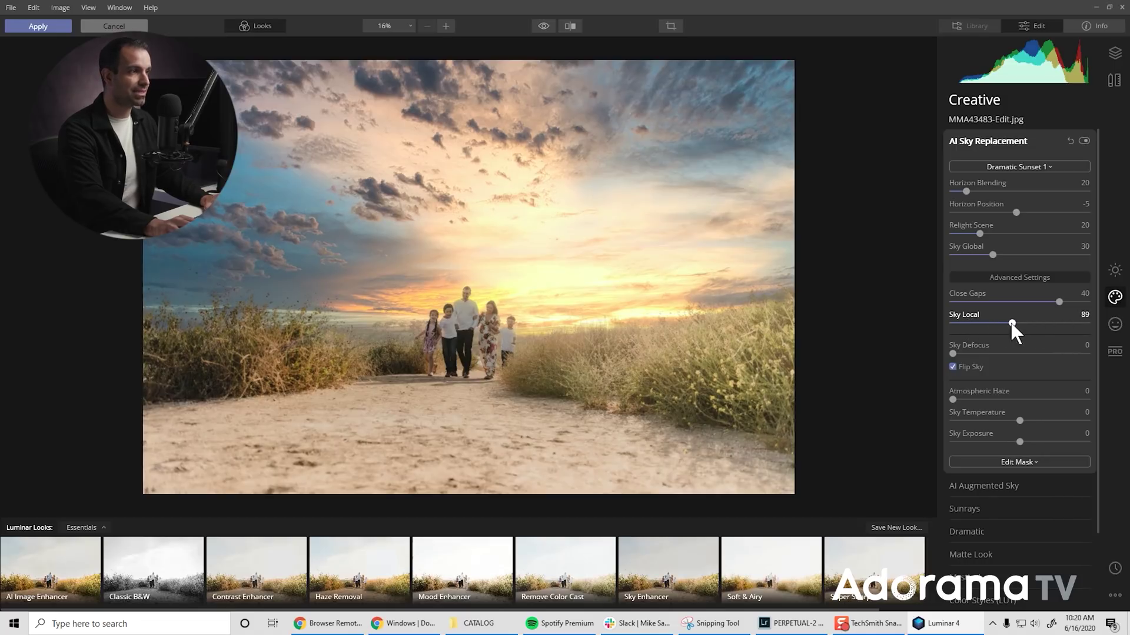
drag(965, 323, 988, 323)
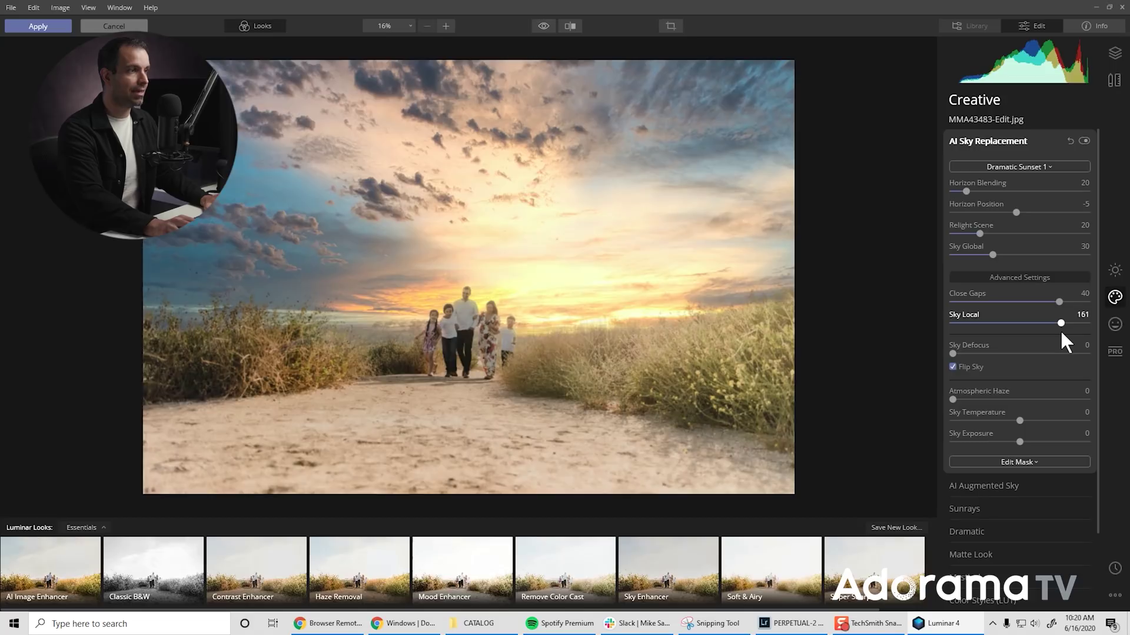
drag(1060, 329, 979, 334)
drag(1001, 323, 977, 323)
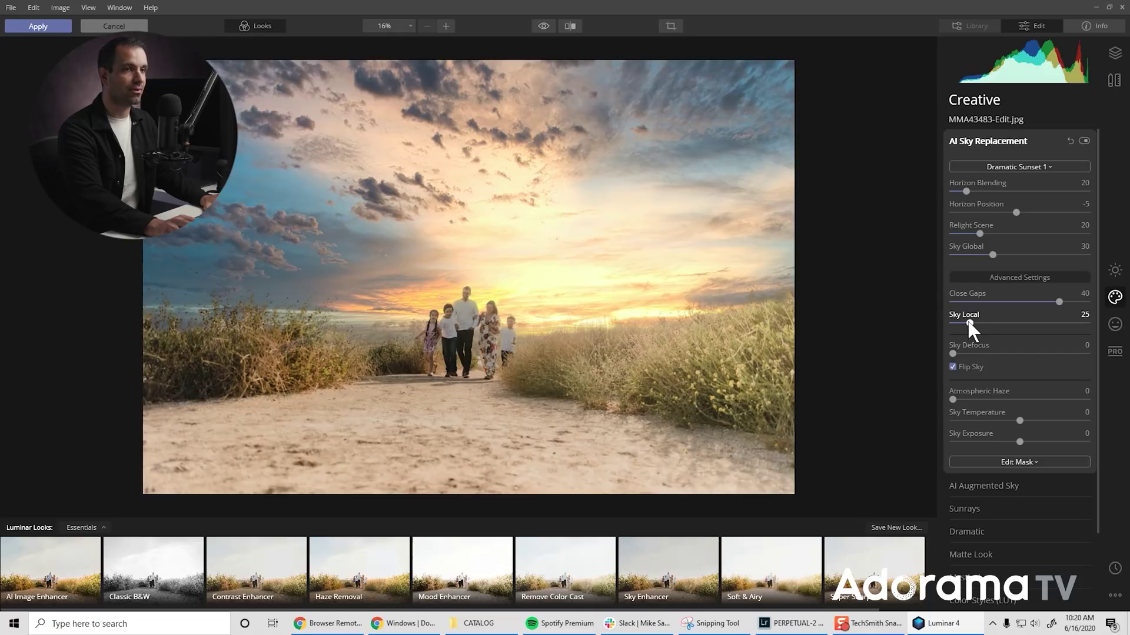
drag(997, 325, 991, 325)
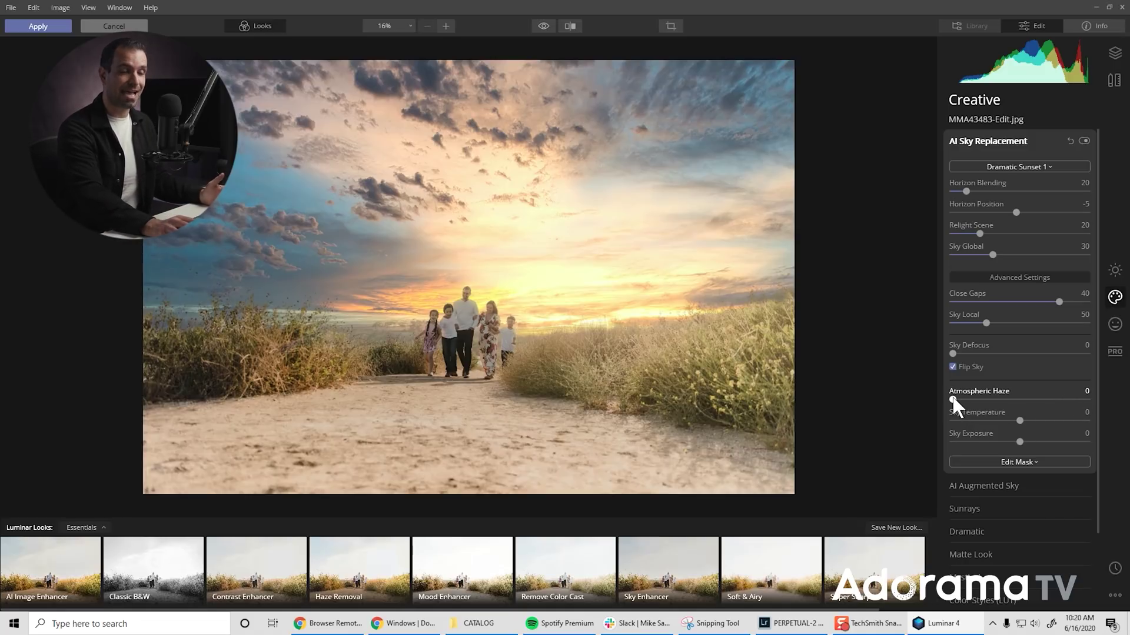
- Set Atmospheric Haze to 100, Sky Exposure to 20 and Sky Temperature to 15
drag(955, 398, 1118, 416)
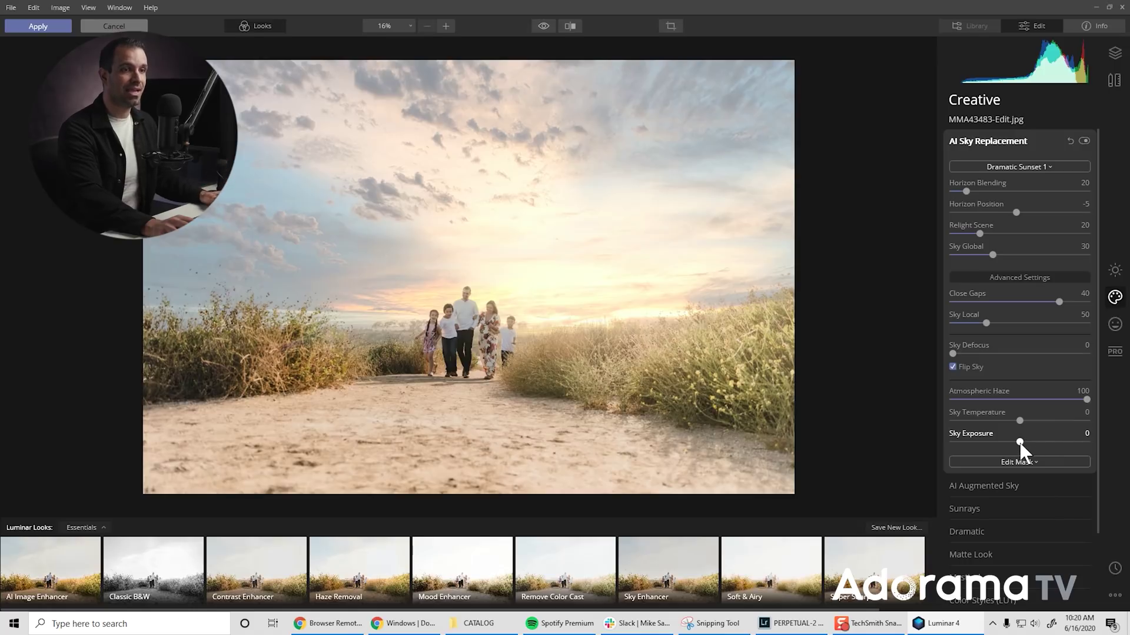
drag(1021, 442, 1035, 446)
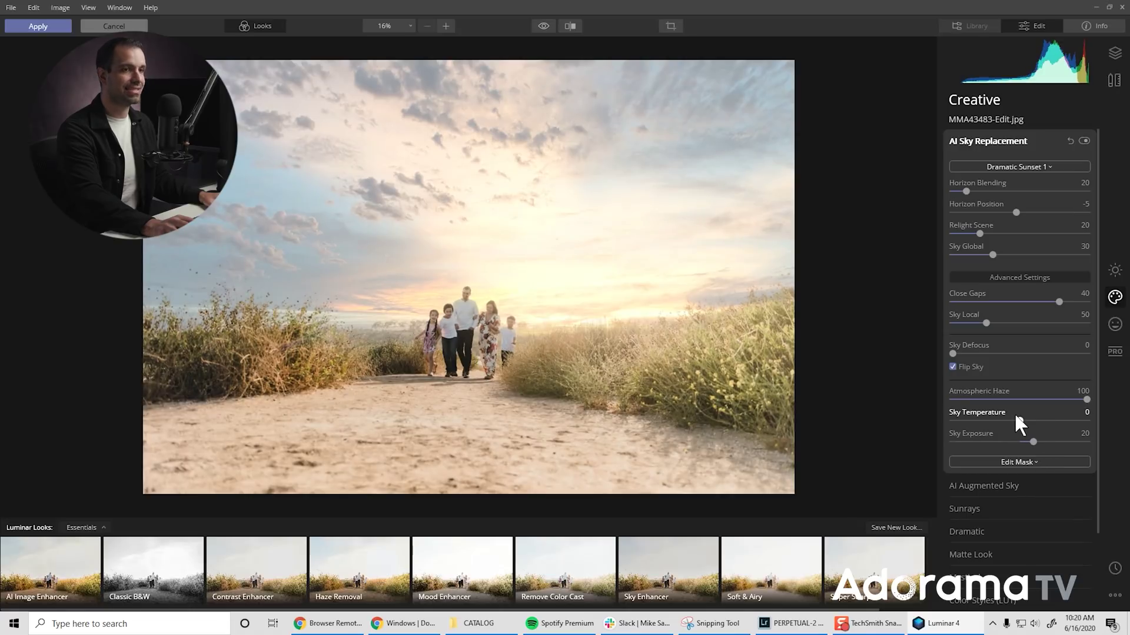
mouse_move(1018, 422)
mouse_down()
mouse_move(1039, 422)
mouse_move(1019, 429)
mouse_up()
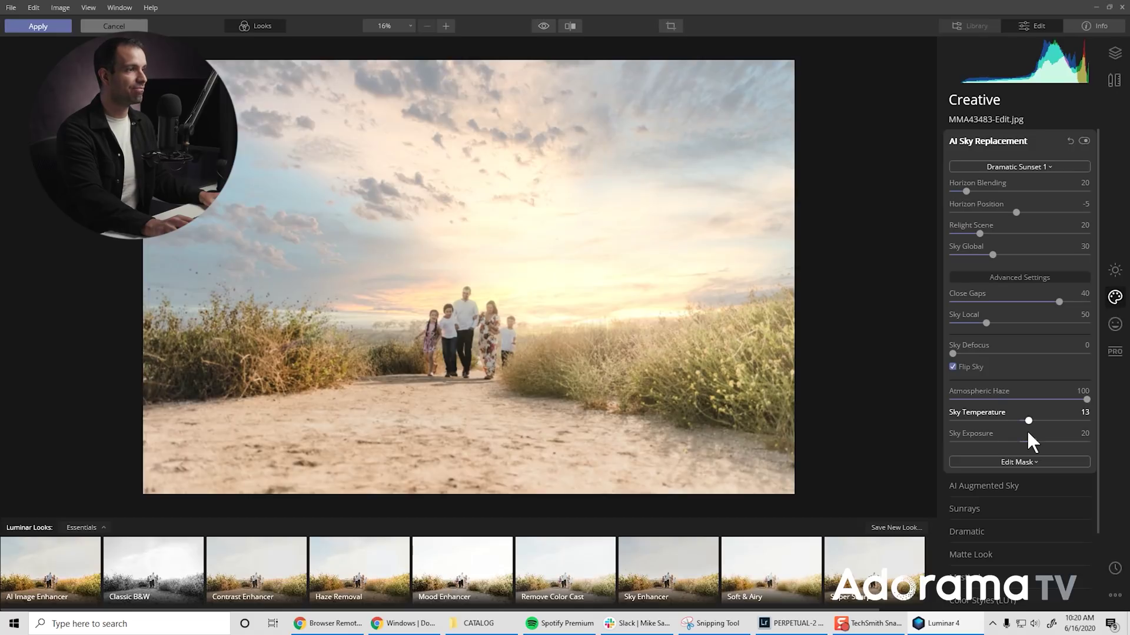
drag(1029, 434, 1027, 428)
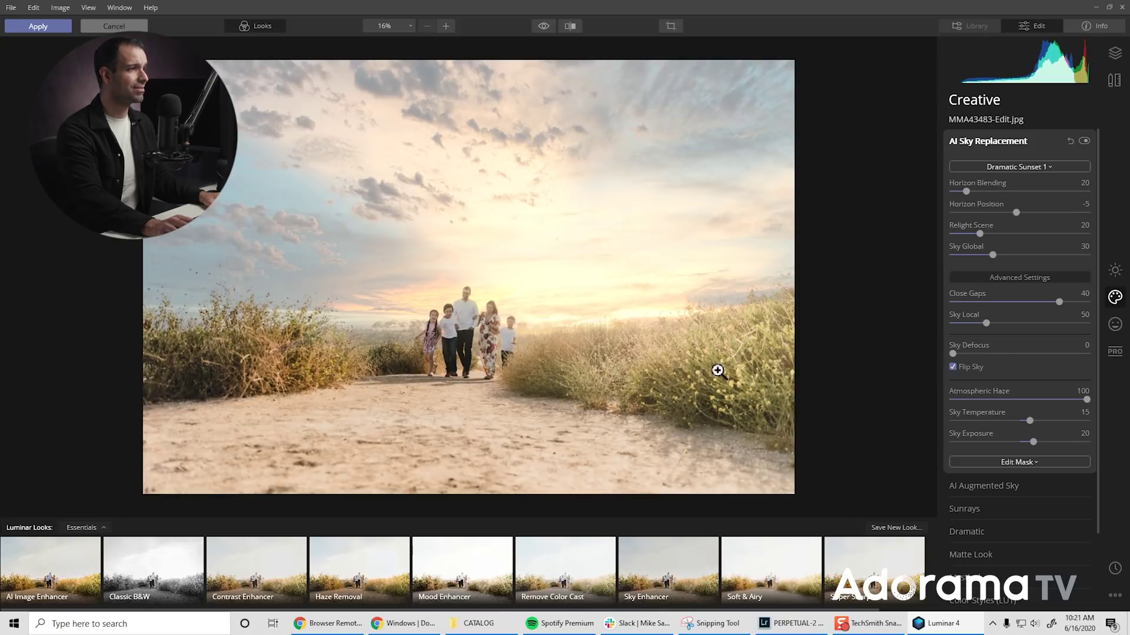
- Limit the Luminar sky replacement with a horizon-tilted gradient mask above the family, then apply it
click(1008, 461)
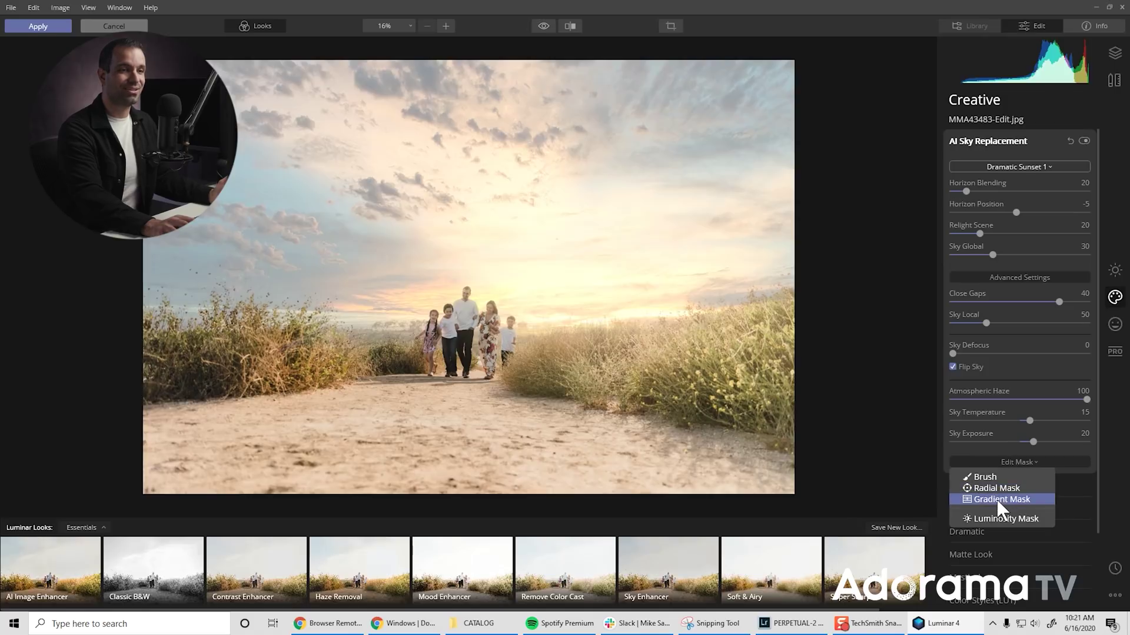
click(997, 500)
drag(461, 189, 465, 465)
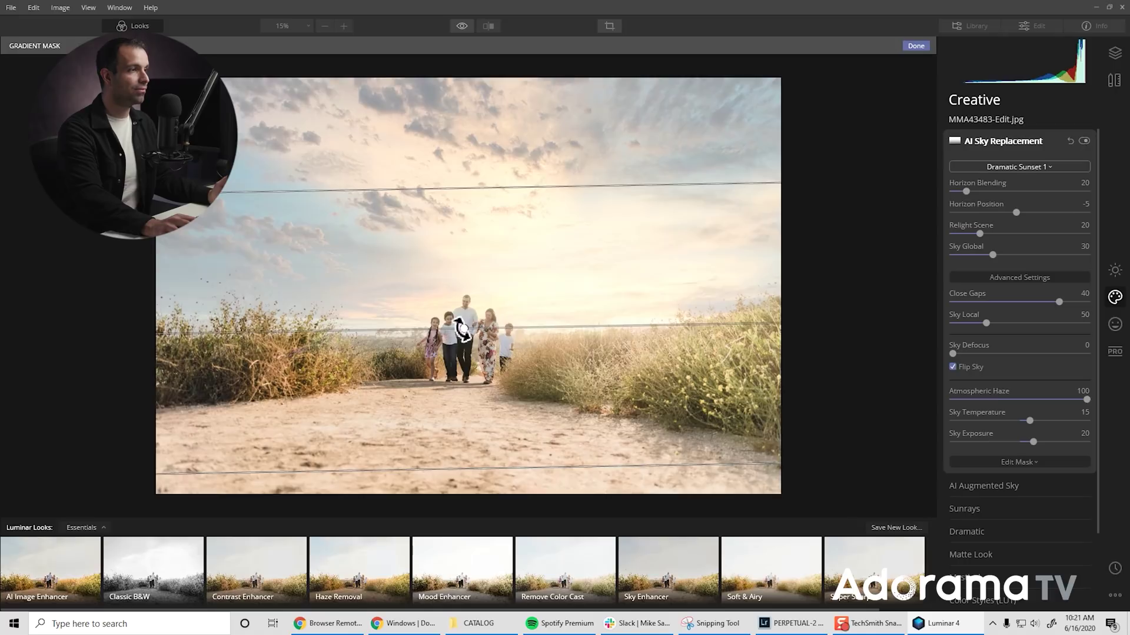
drag(463, 324, 470, 320)
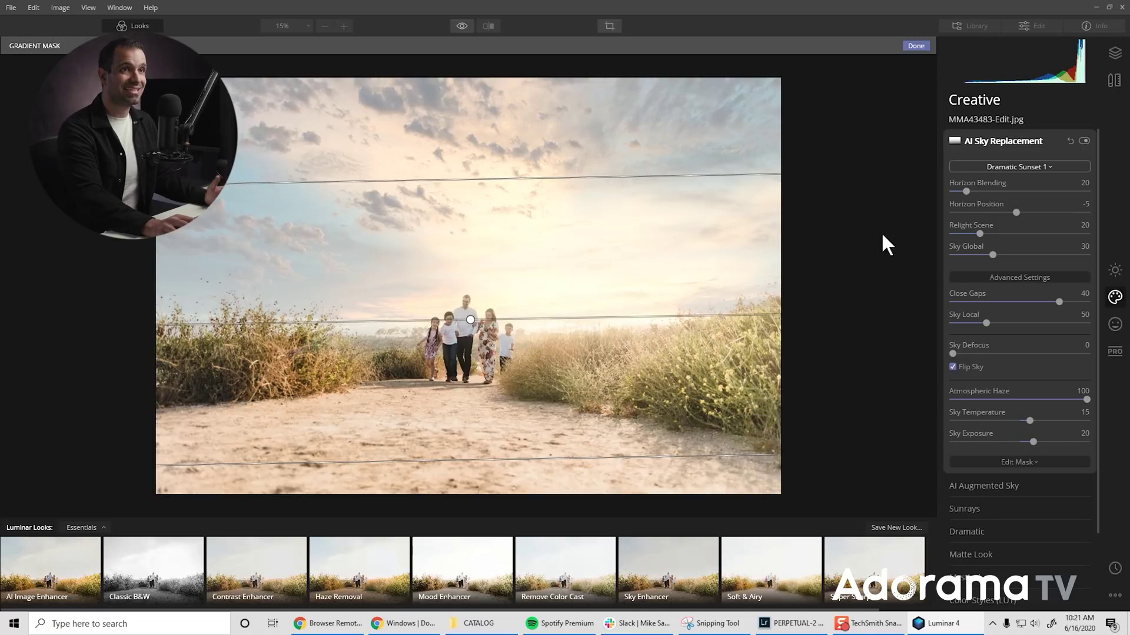
click(915, 45)
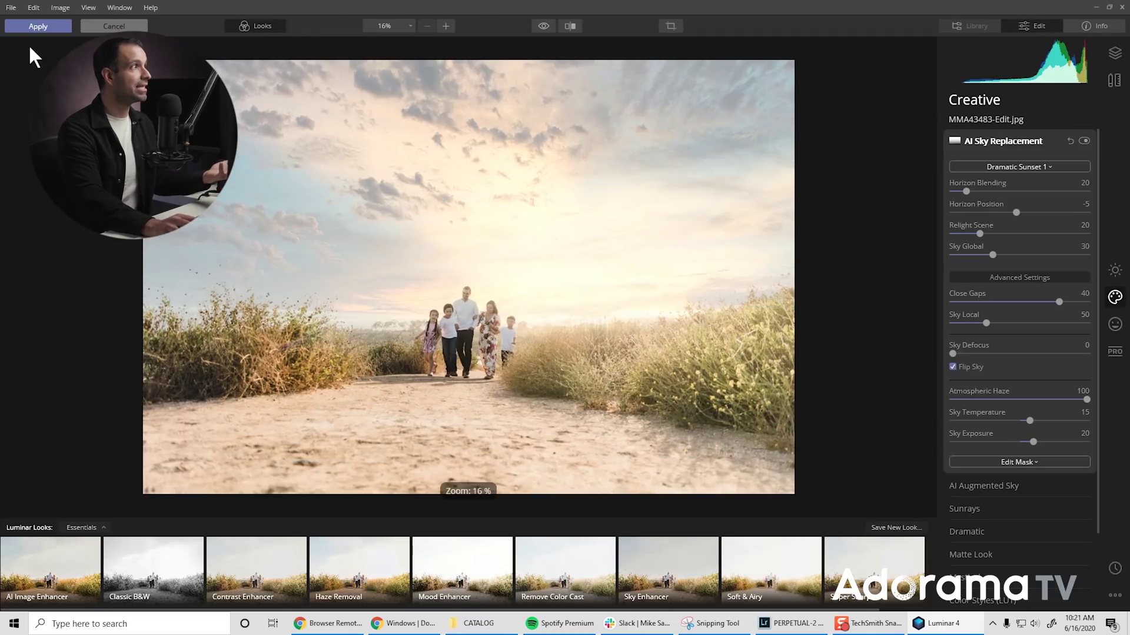
click(44, 25)
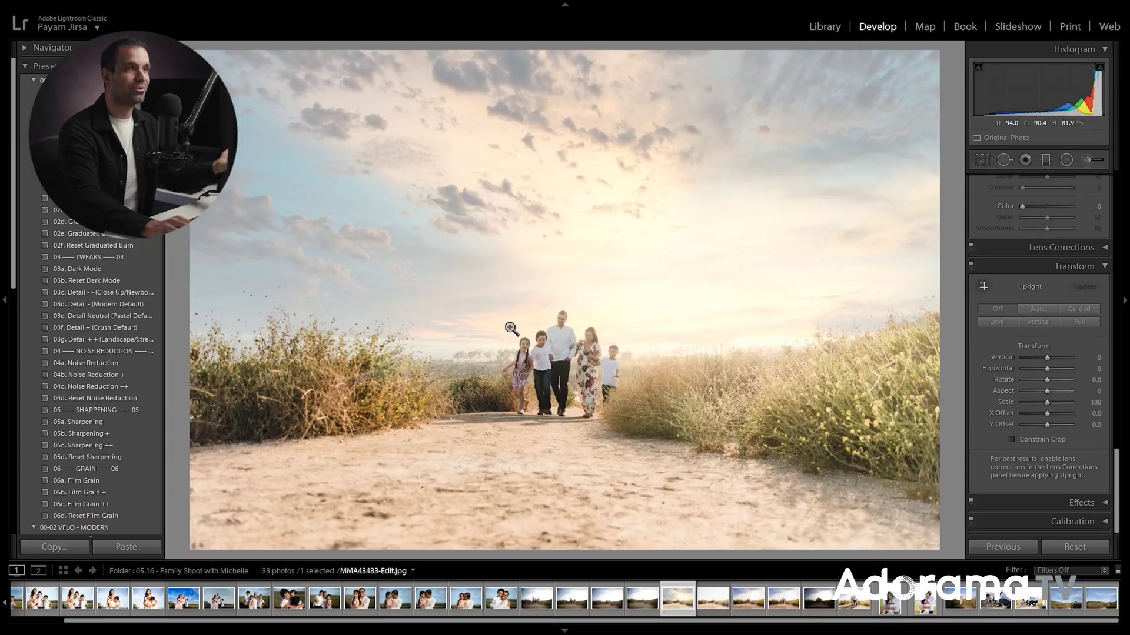
- Apply the 04a. Soft Light (Shade/Overcast) preset from the 00-04 VFLO - CRUSH set
scroll(132, 302, down, 8)
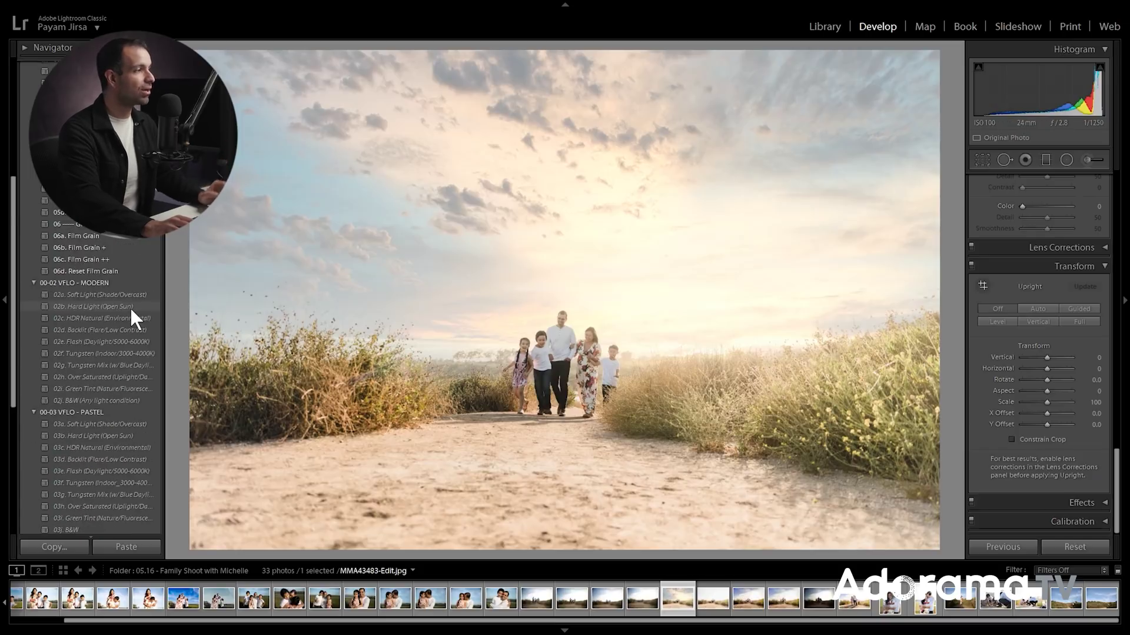
scroll(113, 370, down, 3)
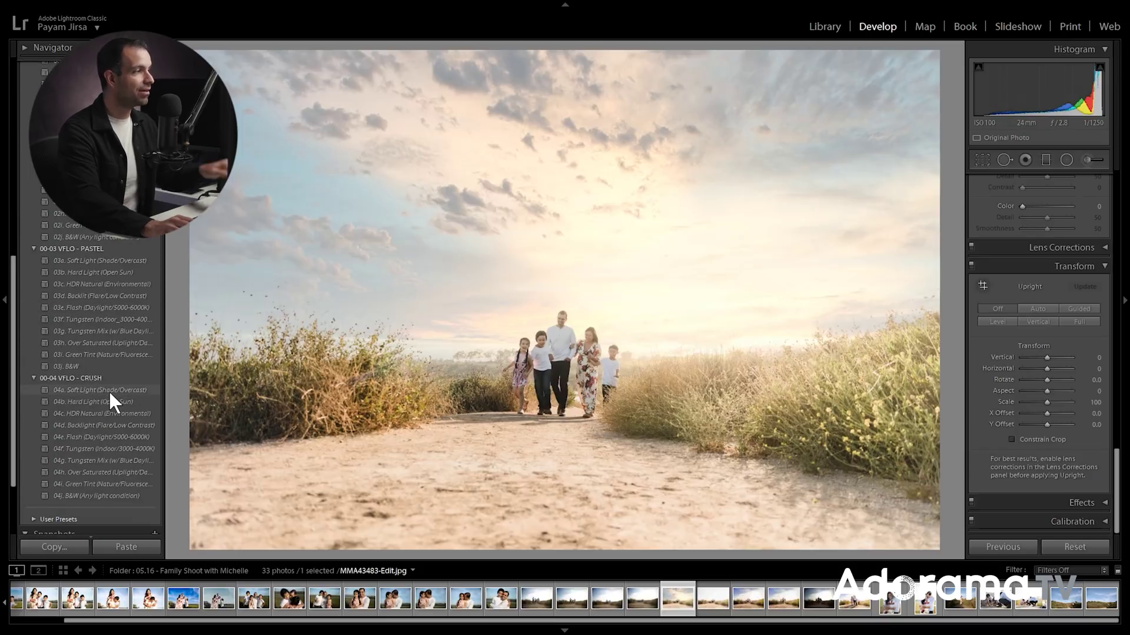
click(154, 389)
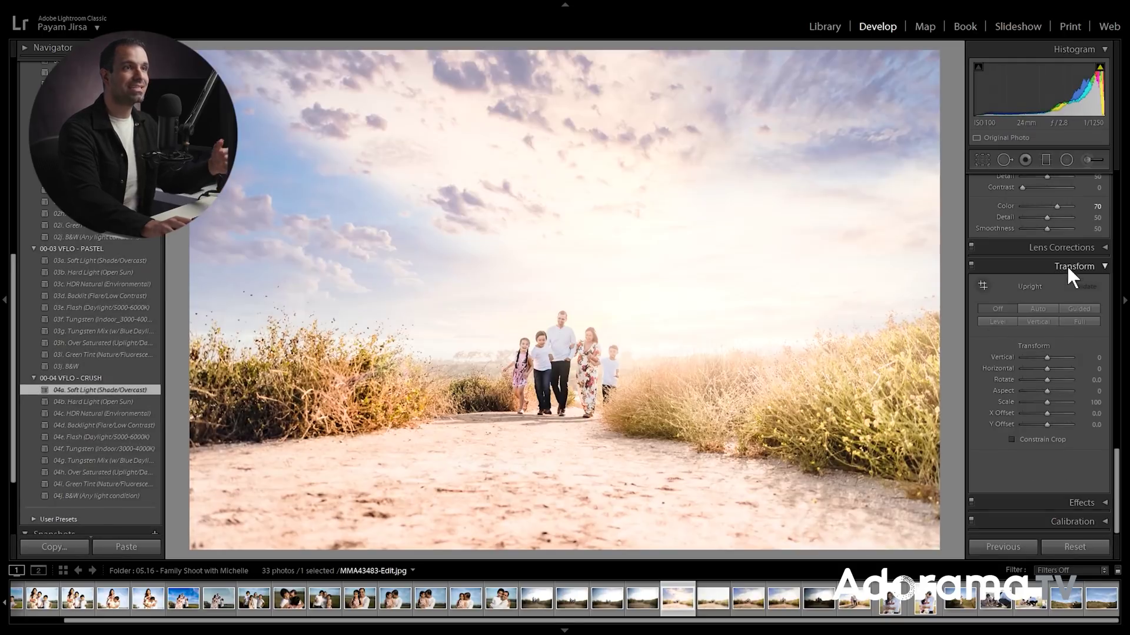
- Lower Exposure to -0.43 in the Basic panel
scroll(1065, 259, up, 6)
scroll(1053, 262, up, 2)
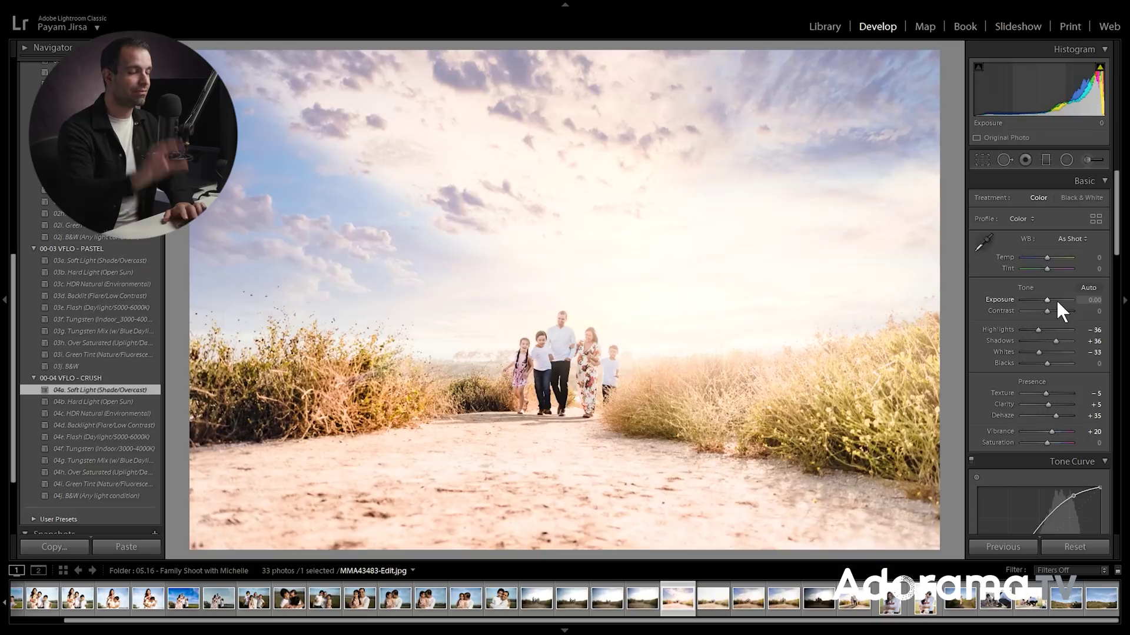
key(Down)
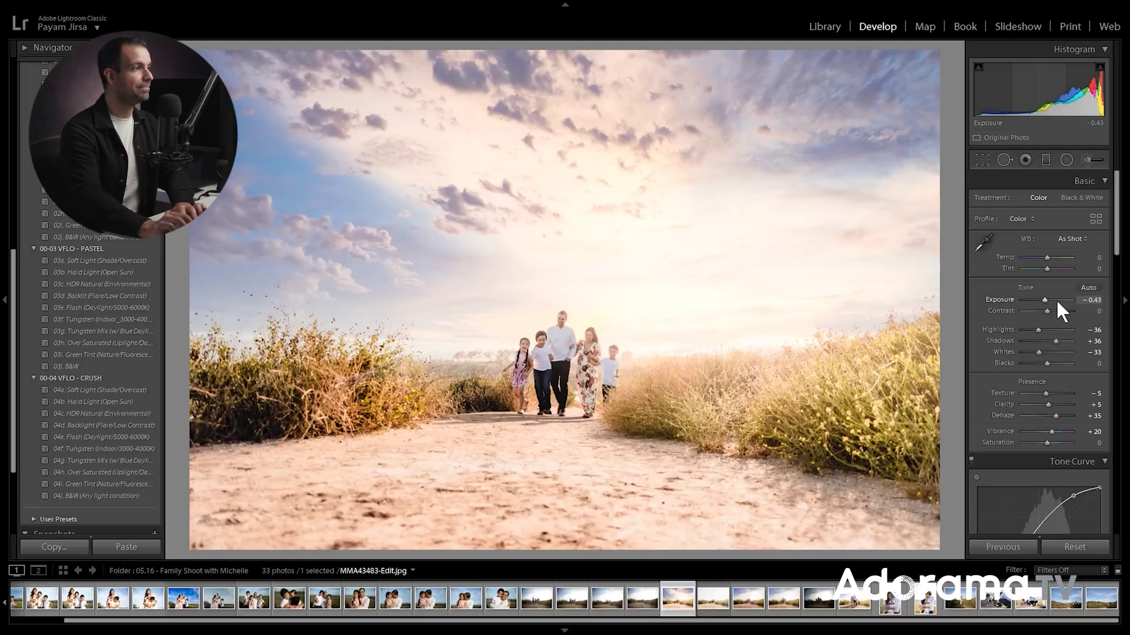
scroll(88, 353, up, 10)
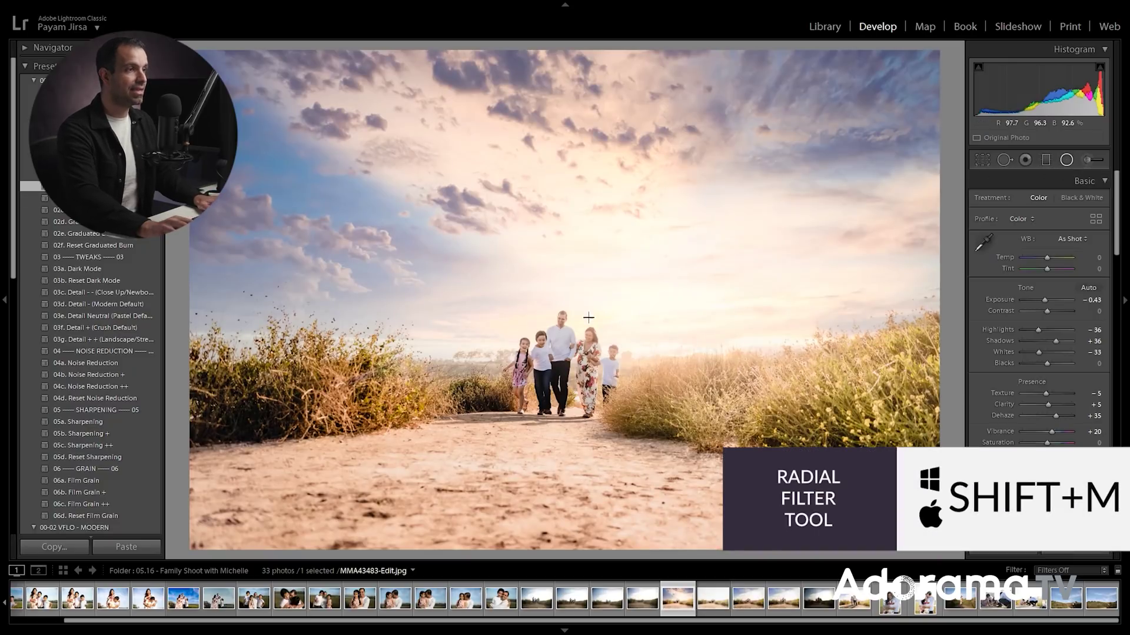
- Add a full-frame feathered radial Burn centred on the family, strengthened to about -1.02 exposure
key(shift+m)
ctrl+double_click(564, 300)
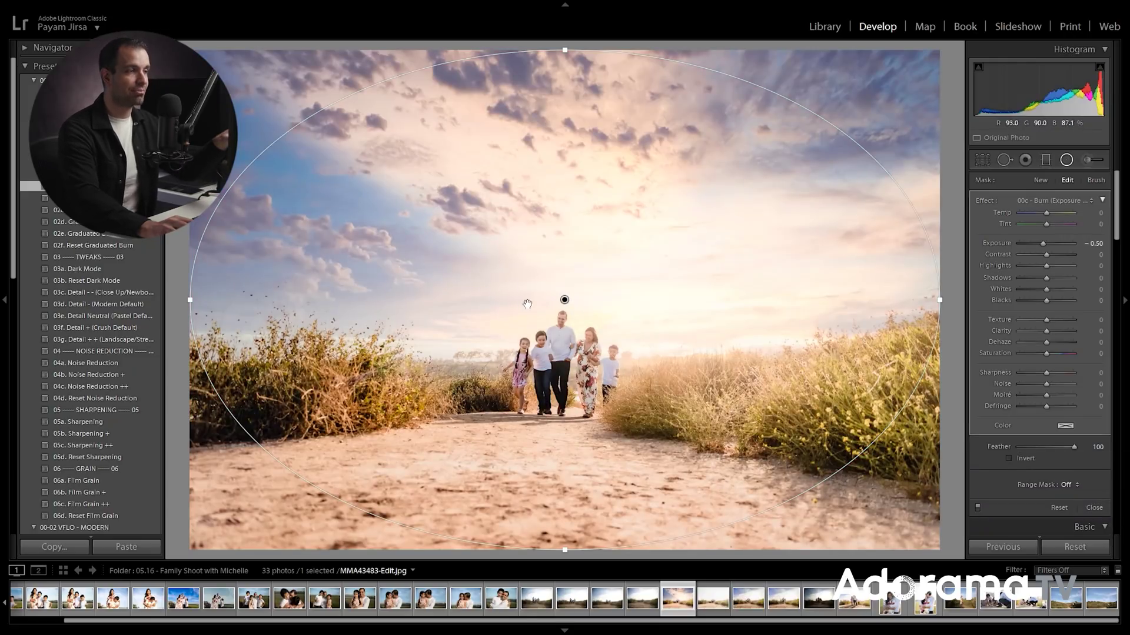
drag(566, 300, 563, 336)
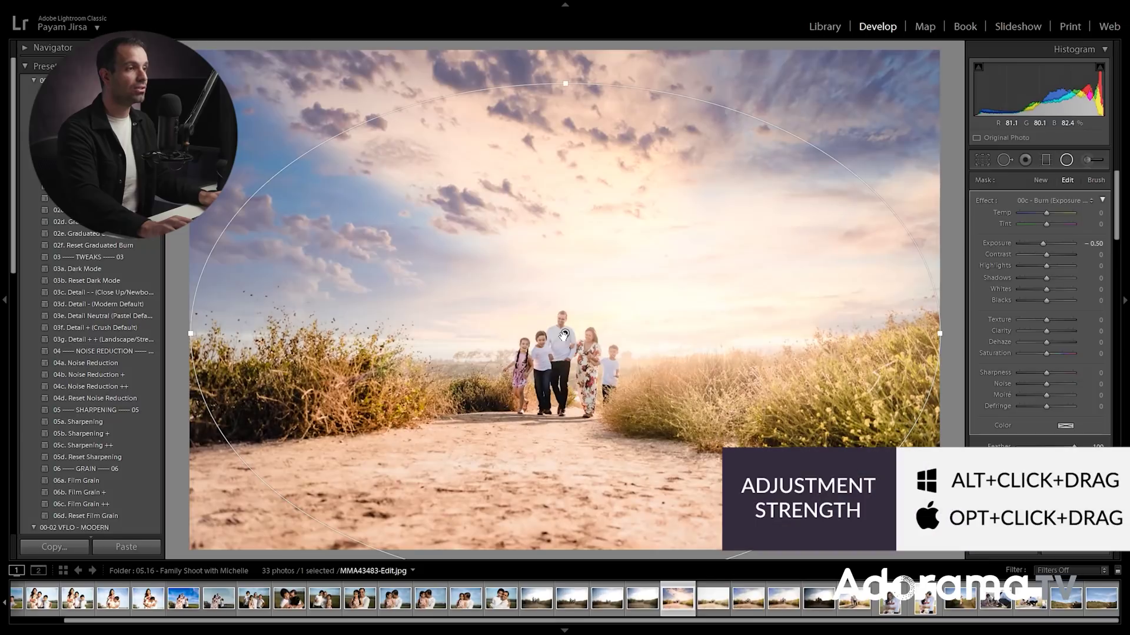
drag(569, 332, 546, 331)
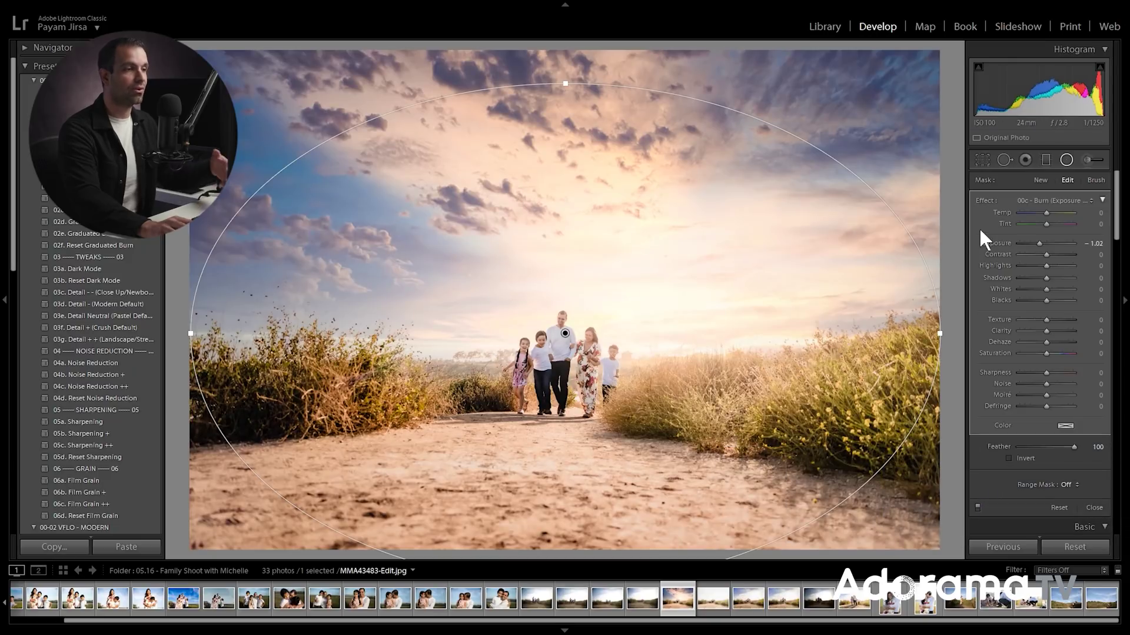
- Close the radial filter and nudge contrast up and Exposure to -0.23
click(1065, 160)
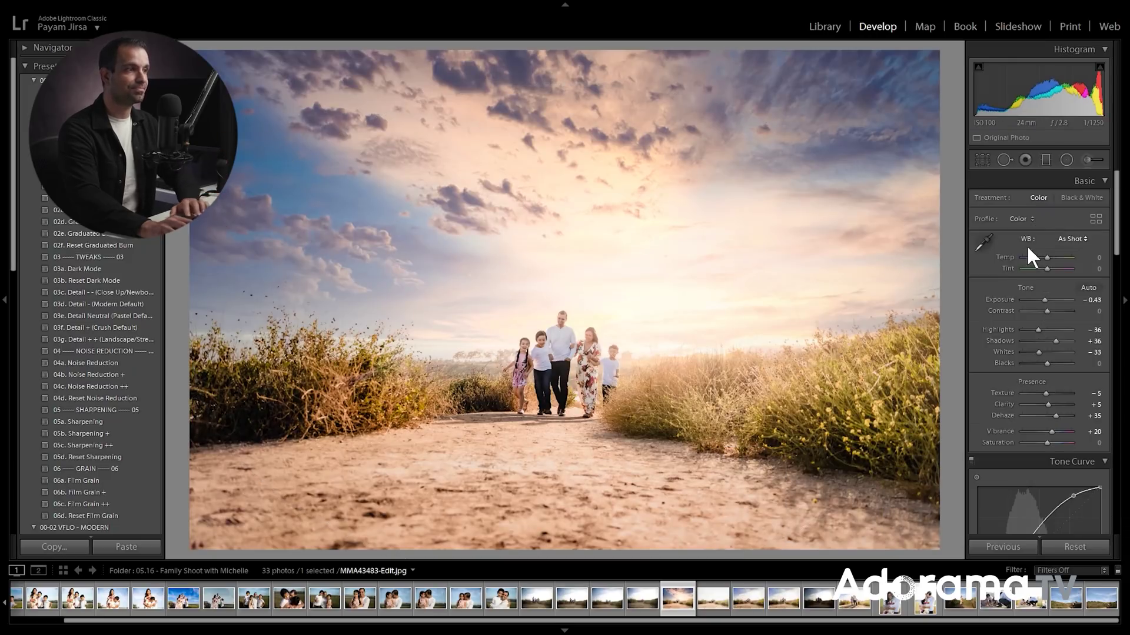
drag(1057, 300, 1066, 318)
key(Up)
key(Up)
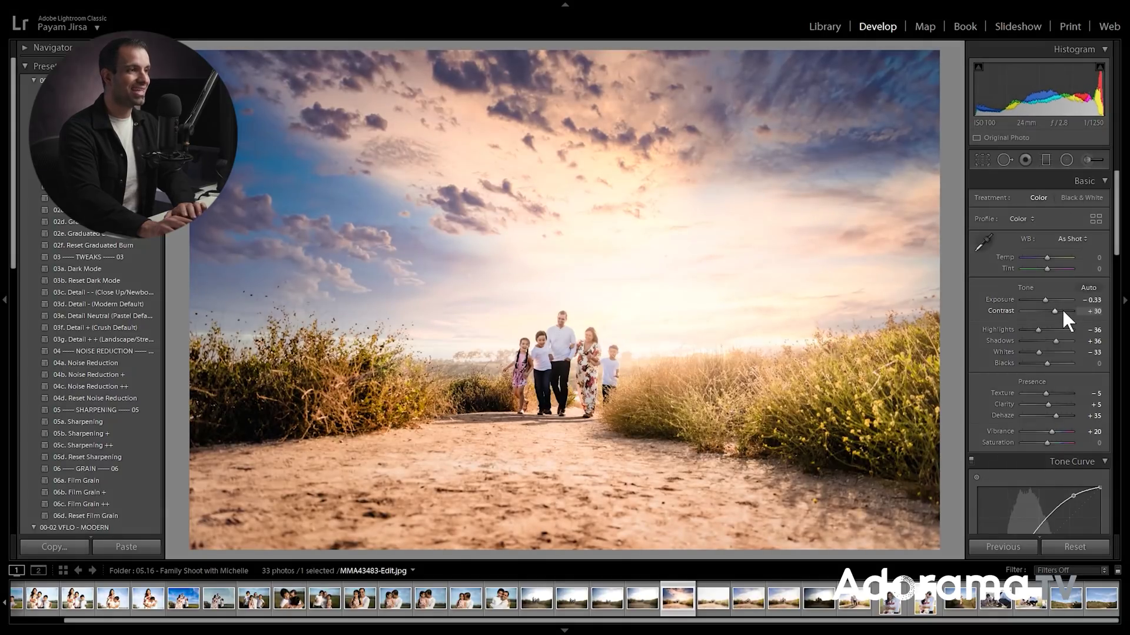
key(Up)
key(Up)
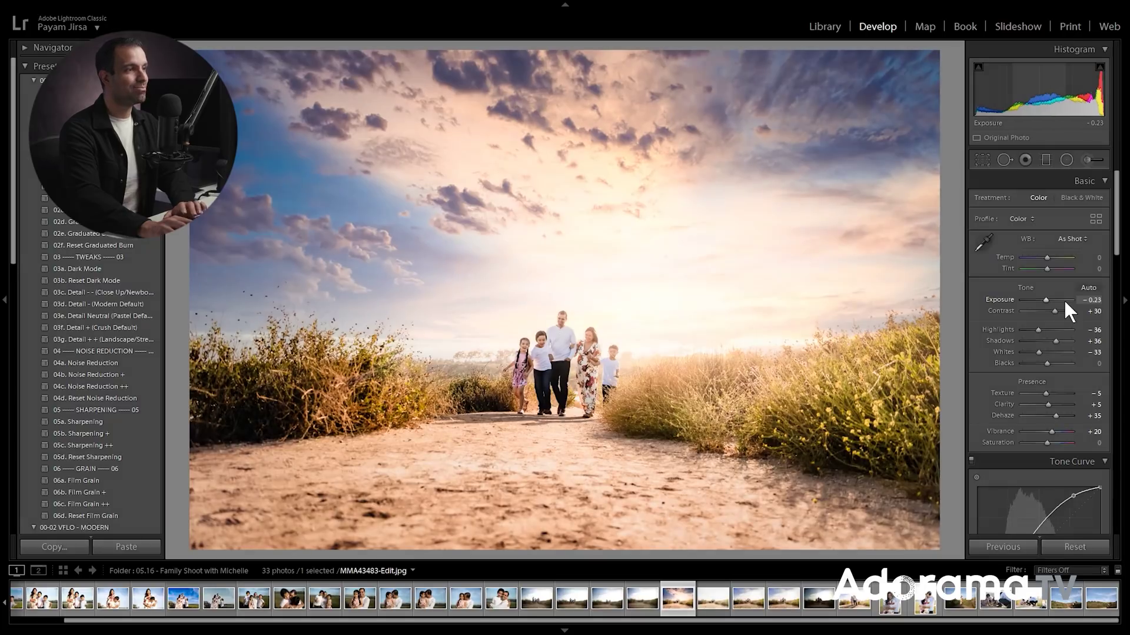
key(Down)
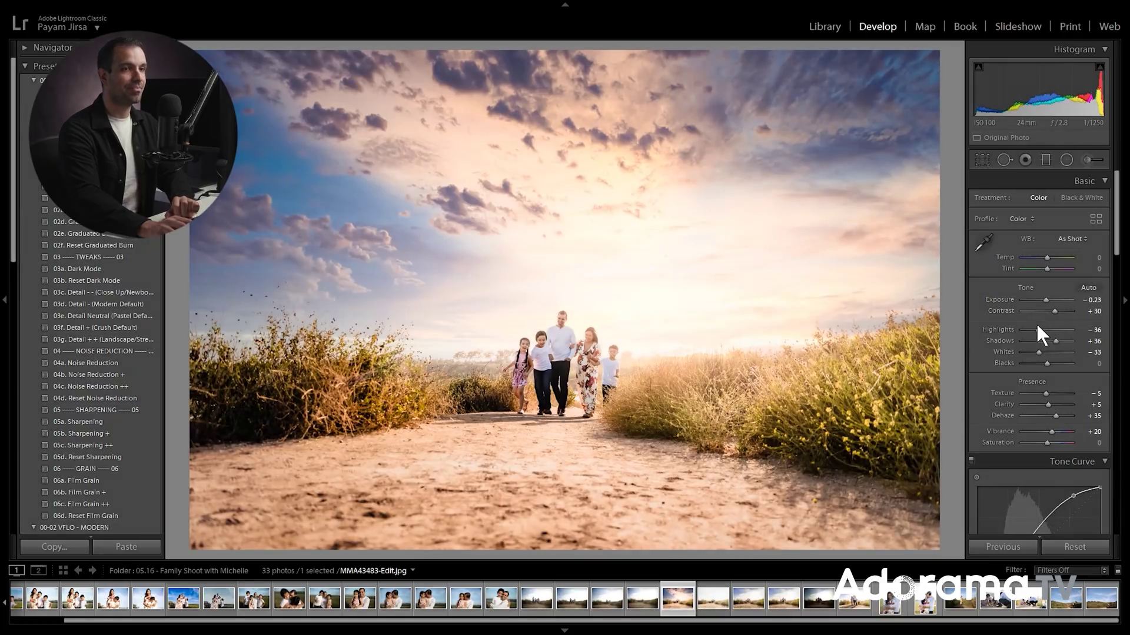
- Keep Dehaze +35 and Vibrance +20, comparing the photo with and without the dehaze
scroll(1035, 322, down, 3)
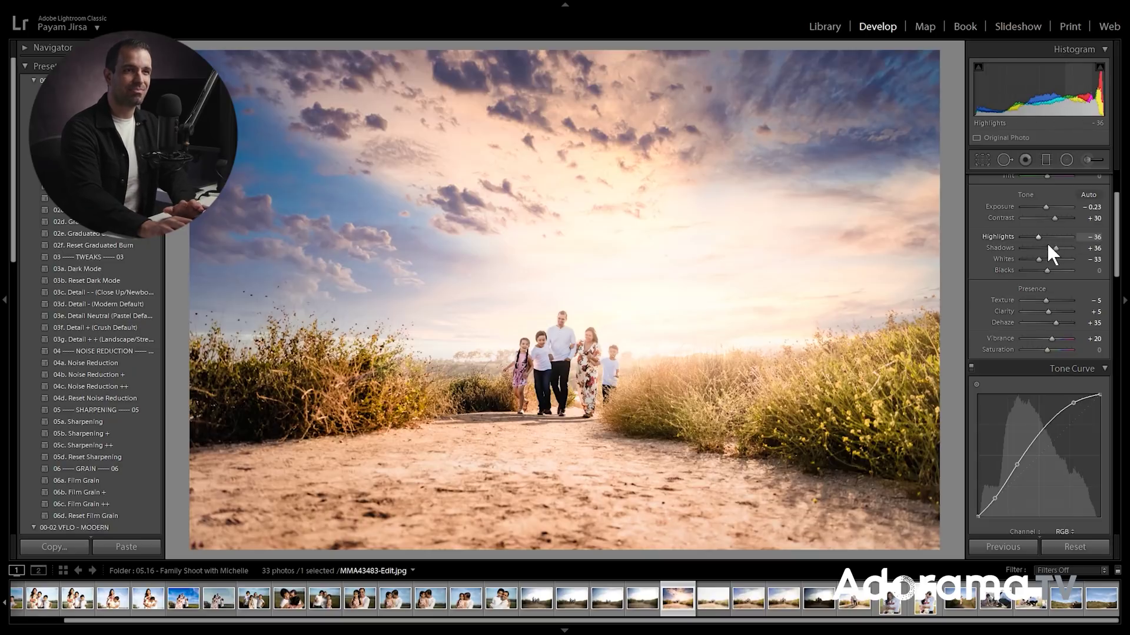
scroll(1044, 298, down, 3)
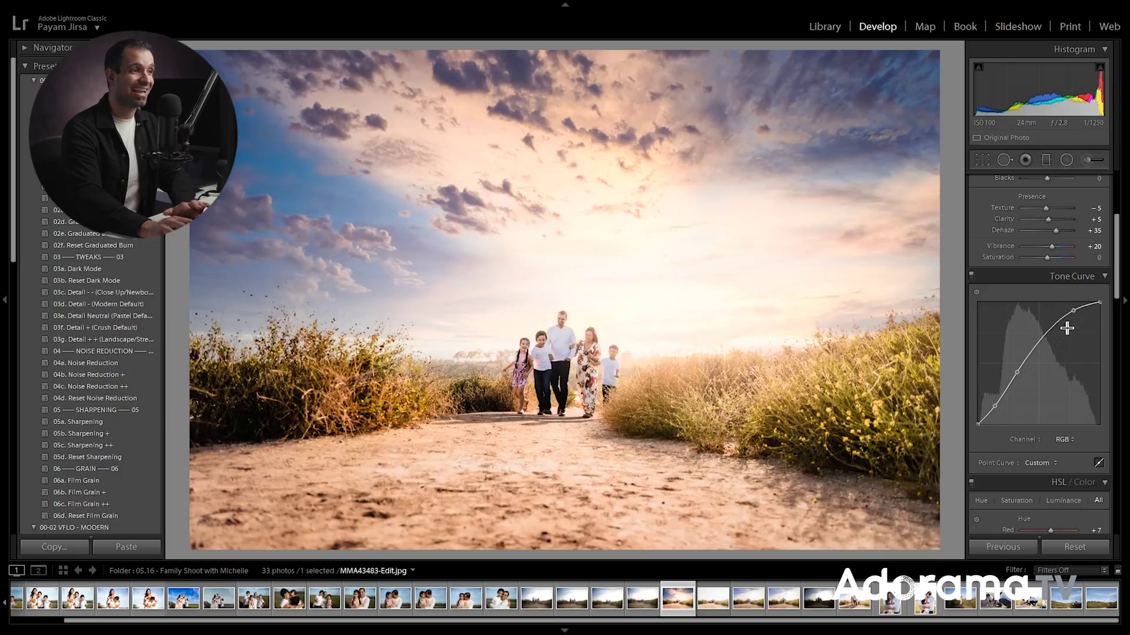
scroll(1051, 306, up, 3)
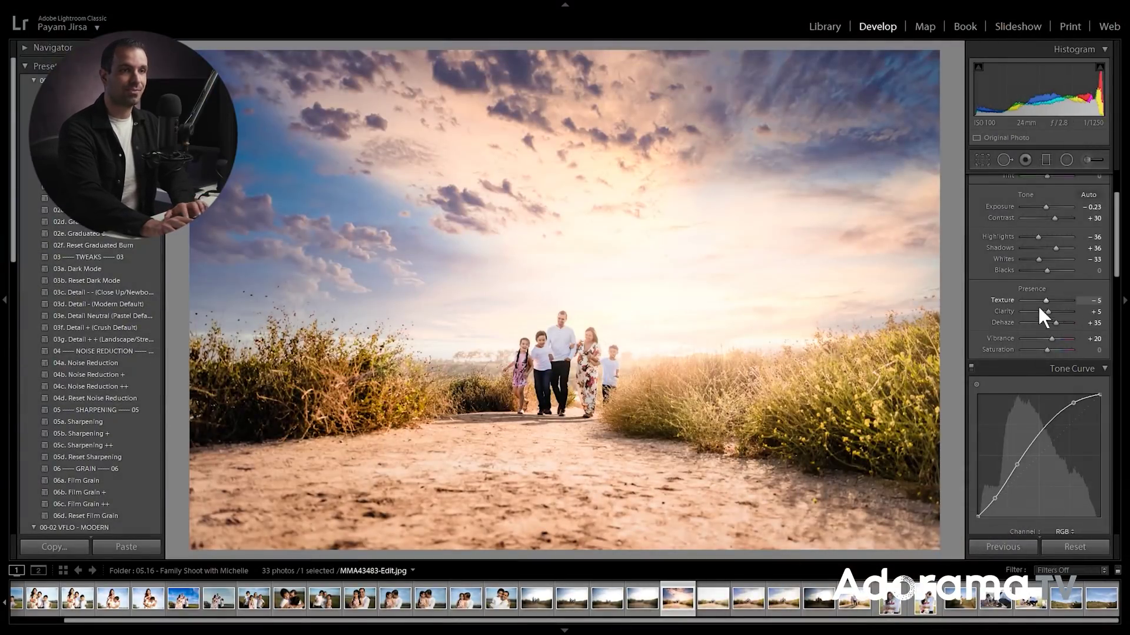
scroll(1059, 297, down, 2)
scroll(1053, 312, up, 2)
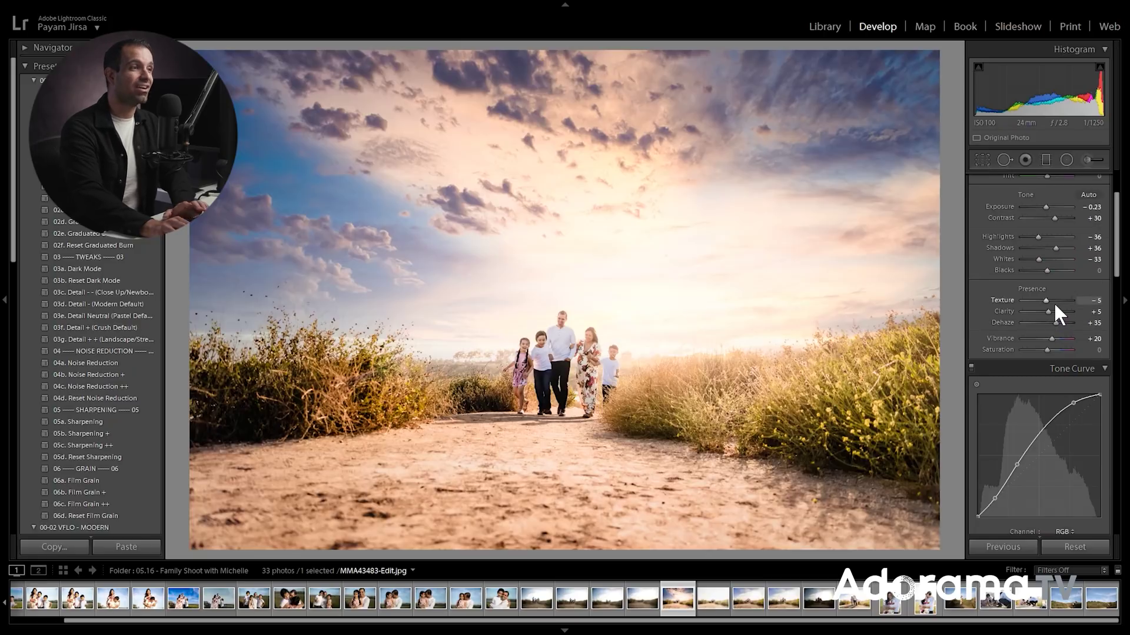
key(ctrl+z)
key(ctrl+y)
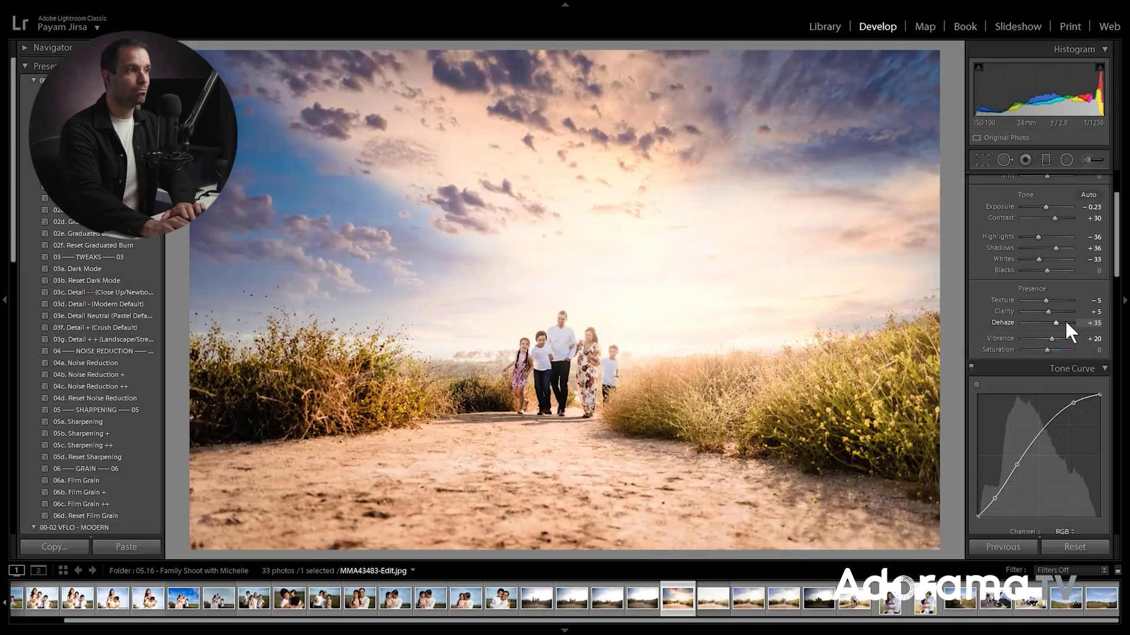
key(ctrl+z)
key(ctrl+y)
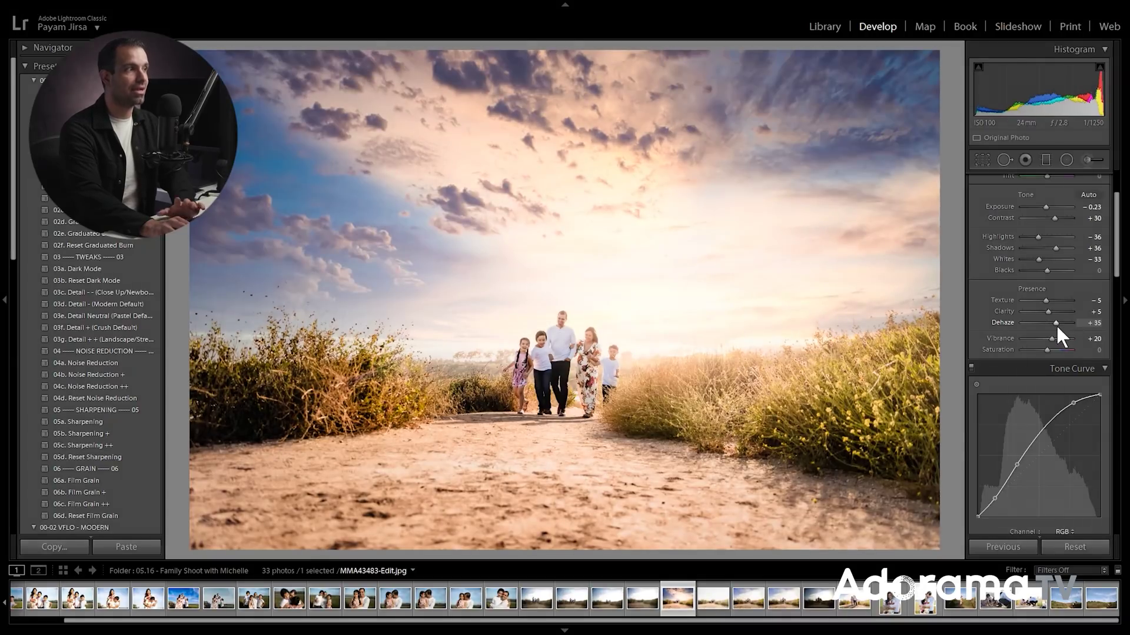
scroll(1054, 325, down, 8)
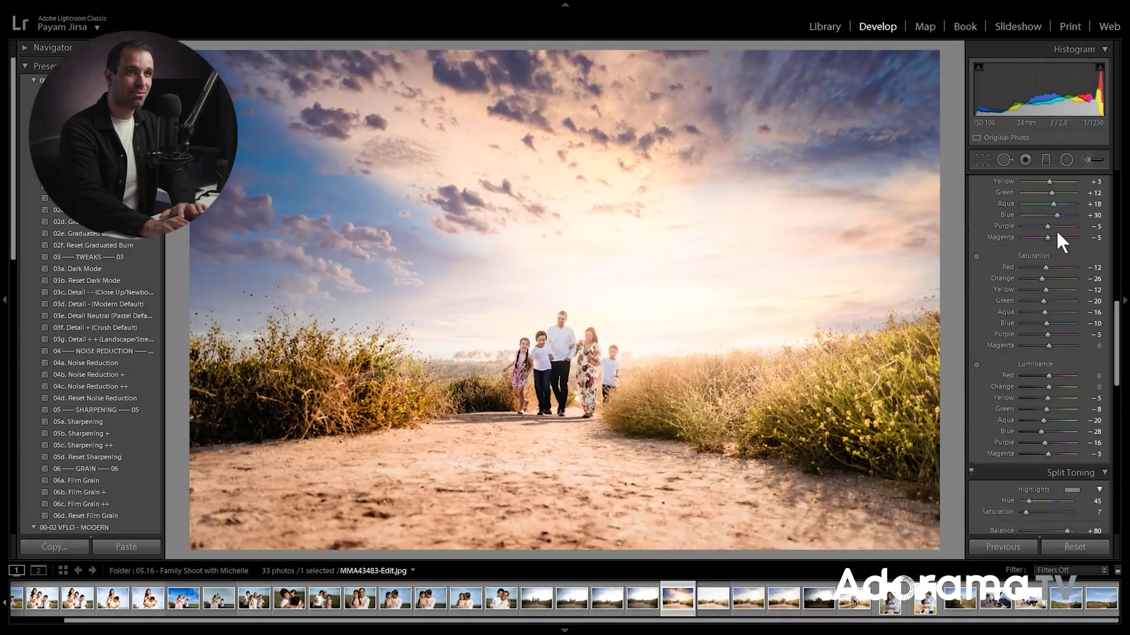
scroll(1057, 229, up, 2)
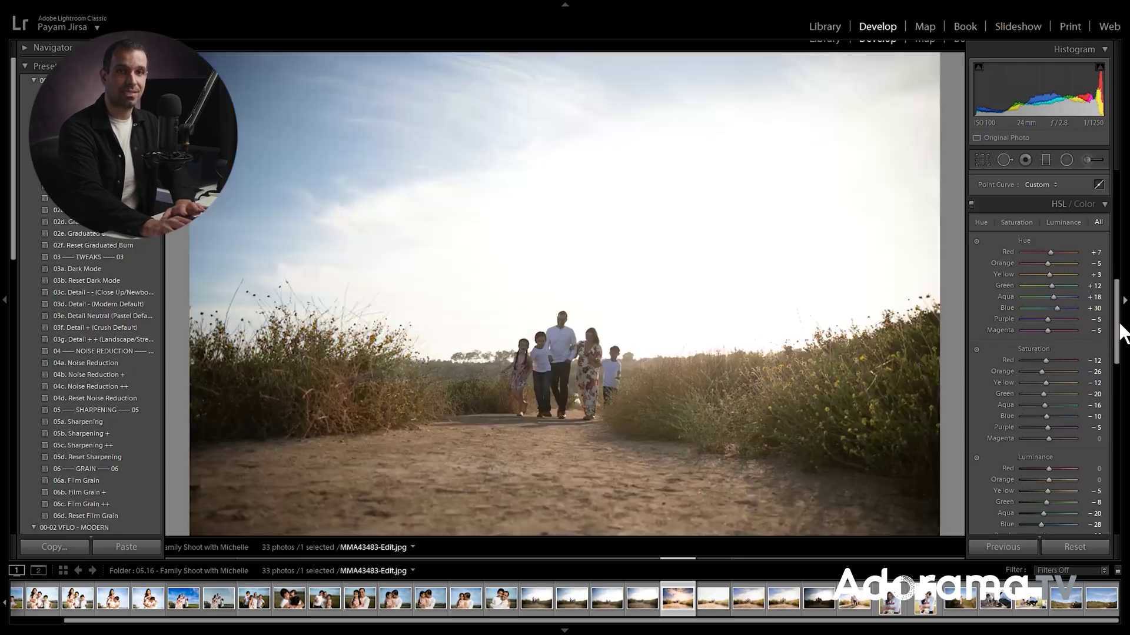
click(1121, 326)
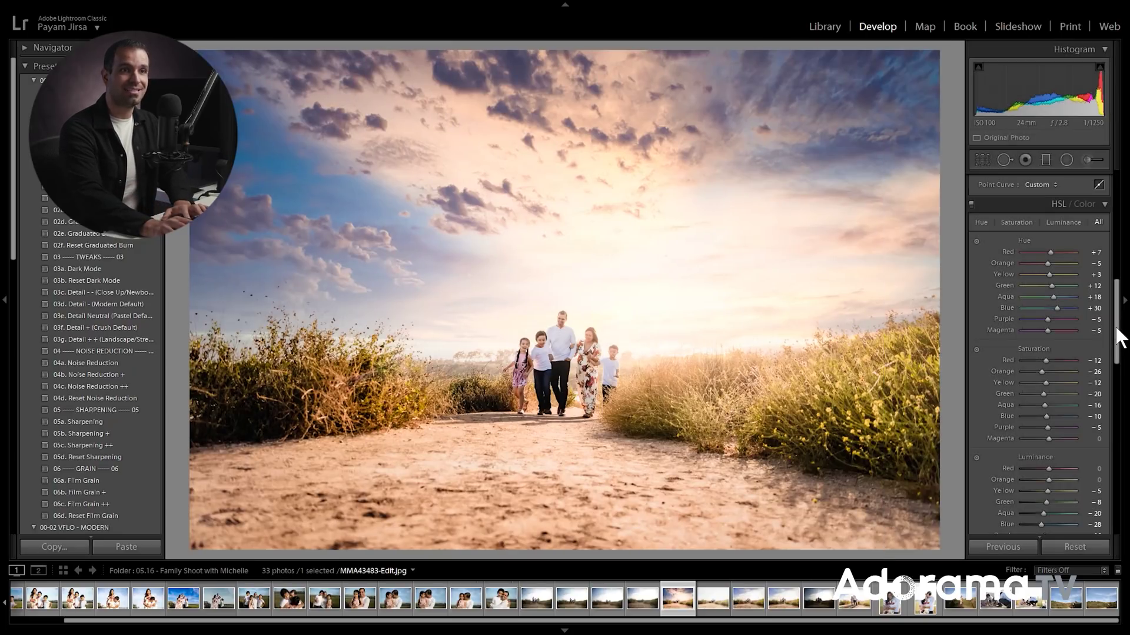
scroll(1118, 329, down, 2)
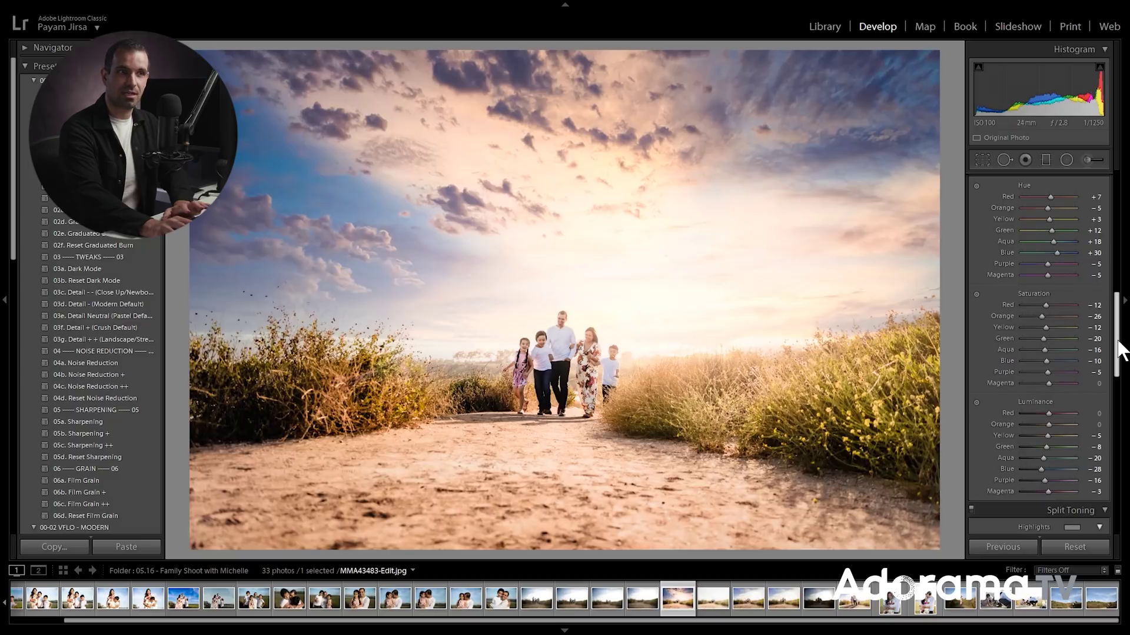
scroll(1118, 341, up, 1)
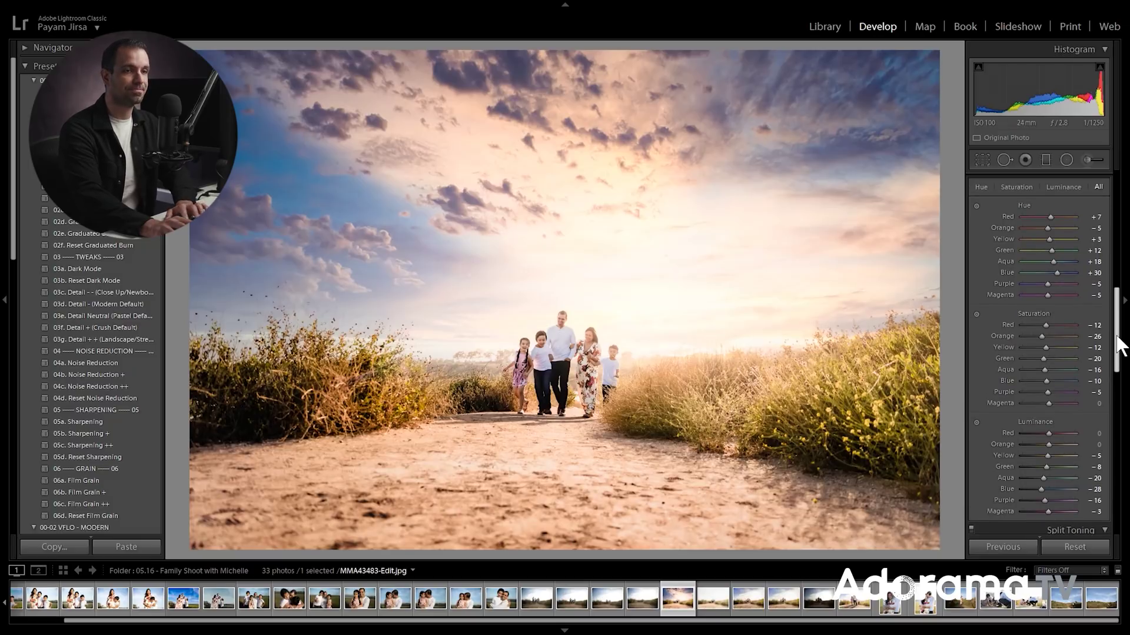
drag(1118, 346, 1110, 438)
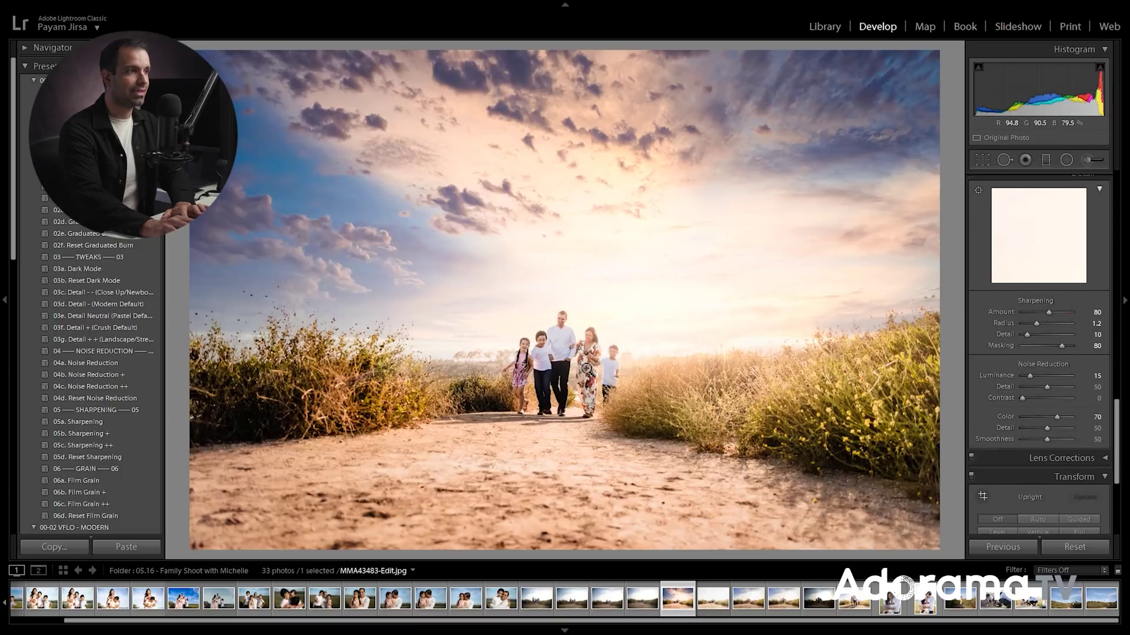
- Reset Sharpening Amount from 80 to 0 while zoomed in on the family
click(586, 353)
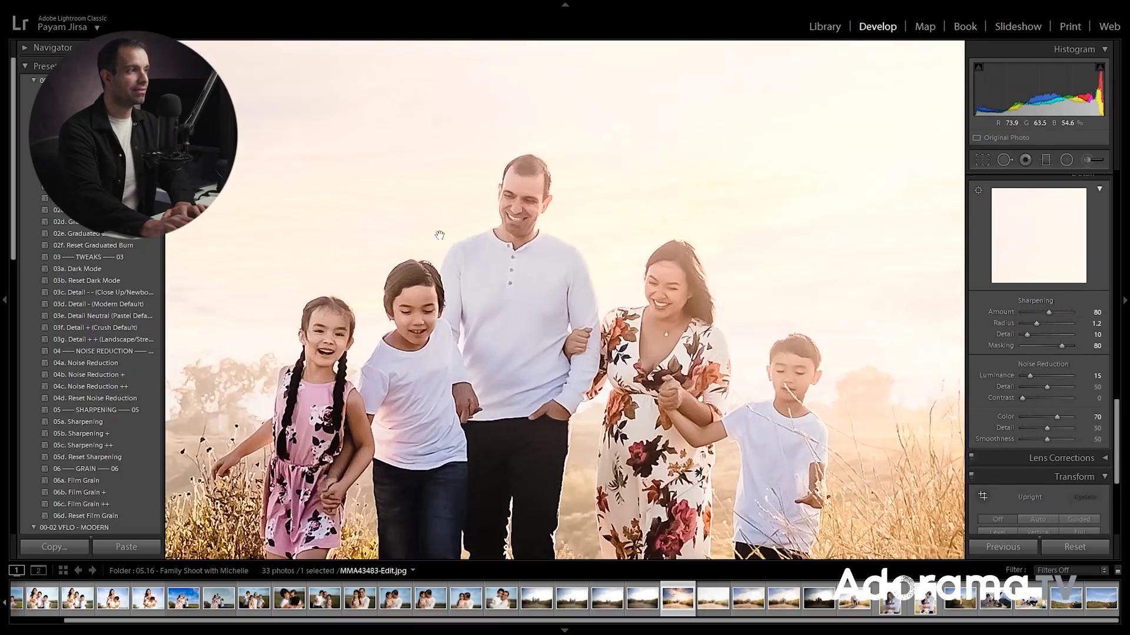
double_click(1047, 312)
click(789, 344)
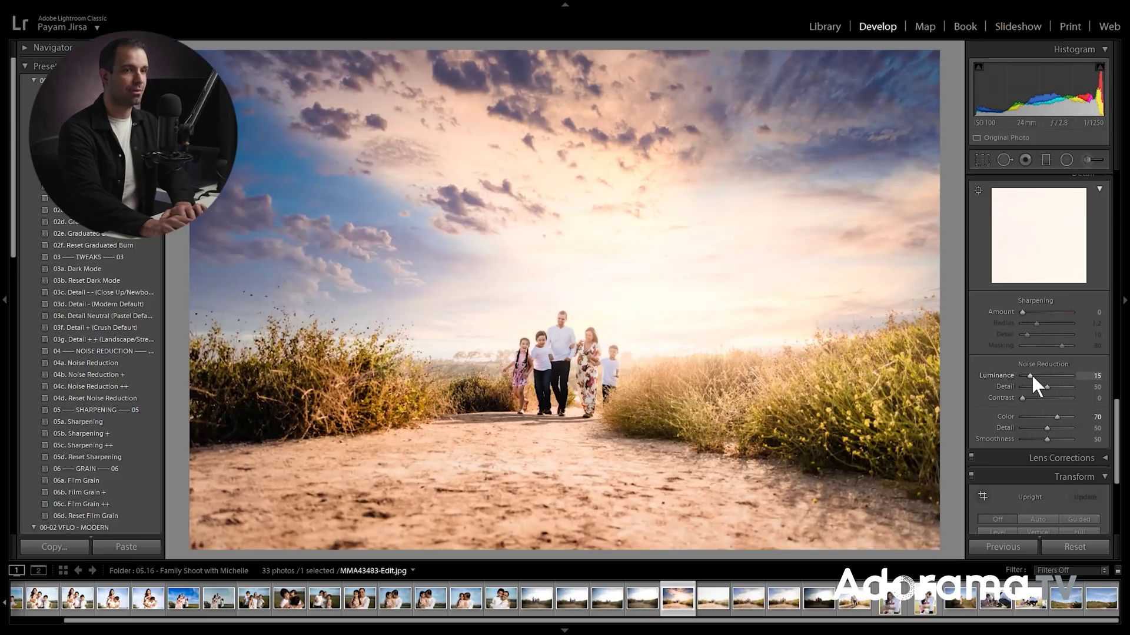
scroll(1089, 386, down, 5)
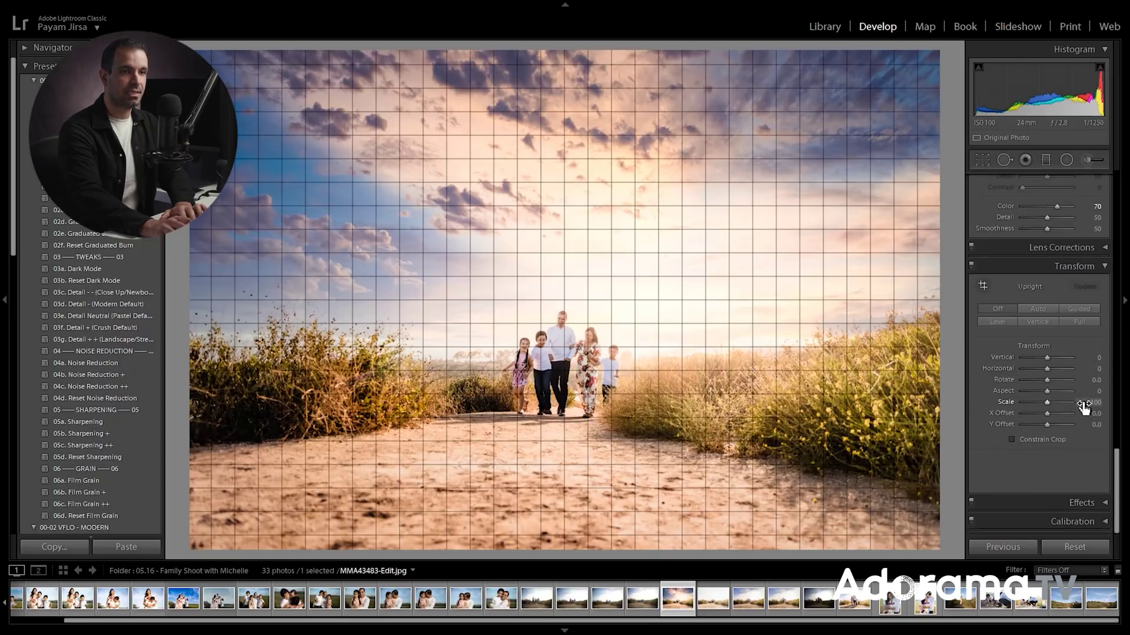
scroll(1086, 426, up, 10)
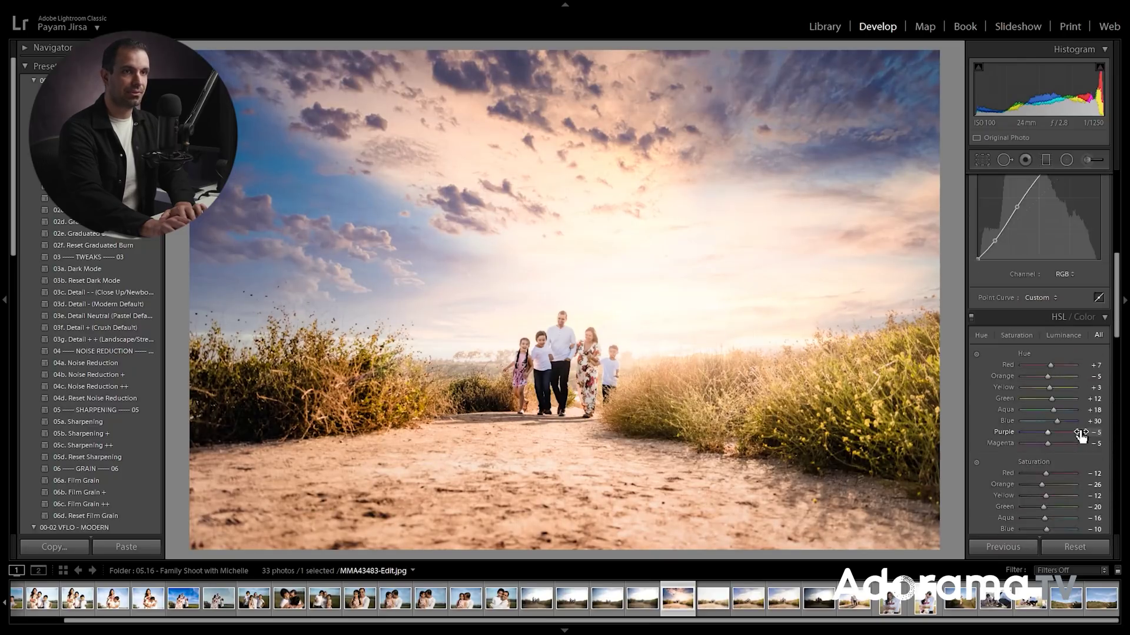
scroll(1082, 435, up, 5)
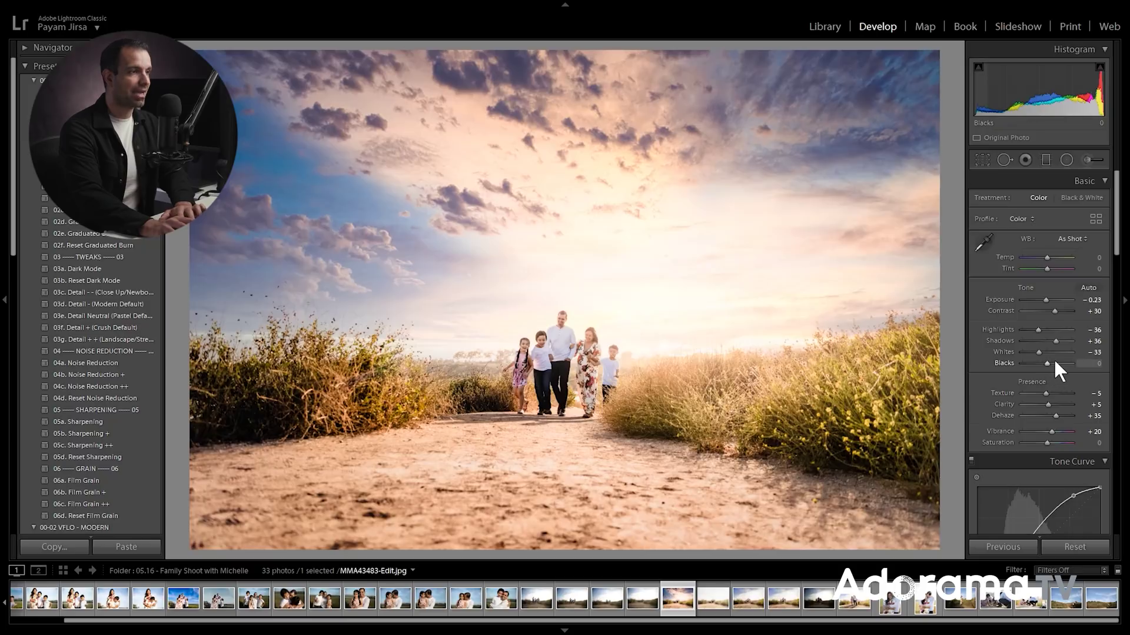
- Set Blacks to +55, Contrast to +40 and Exposure to -0.33, leaving Shadows at +36
drag(1055, 361, 1059, 363)
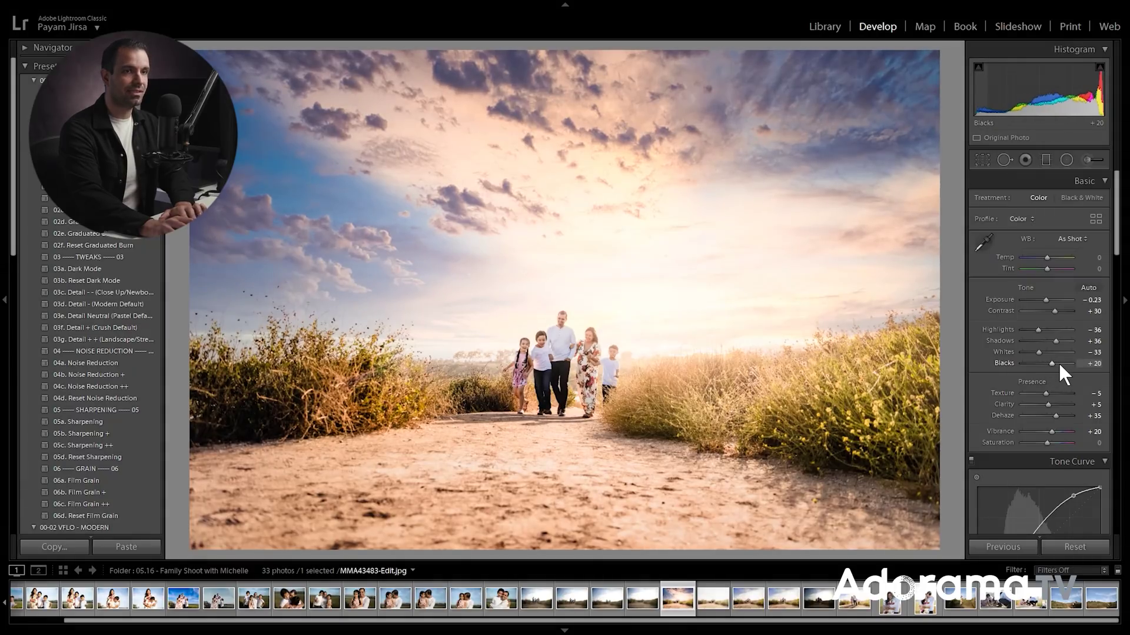
key(shift+Up)
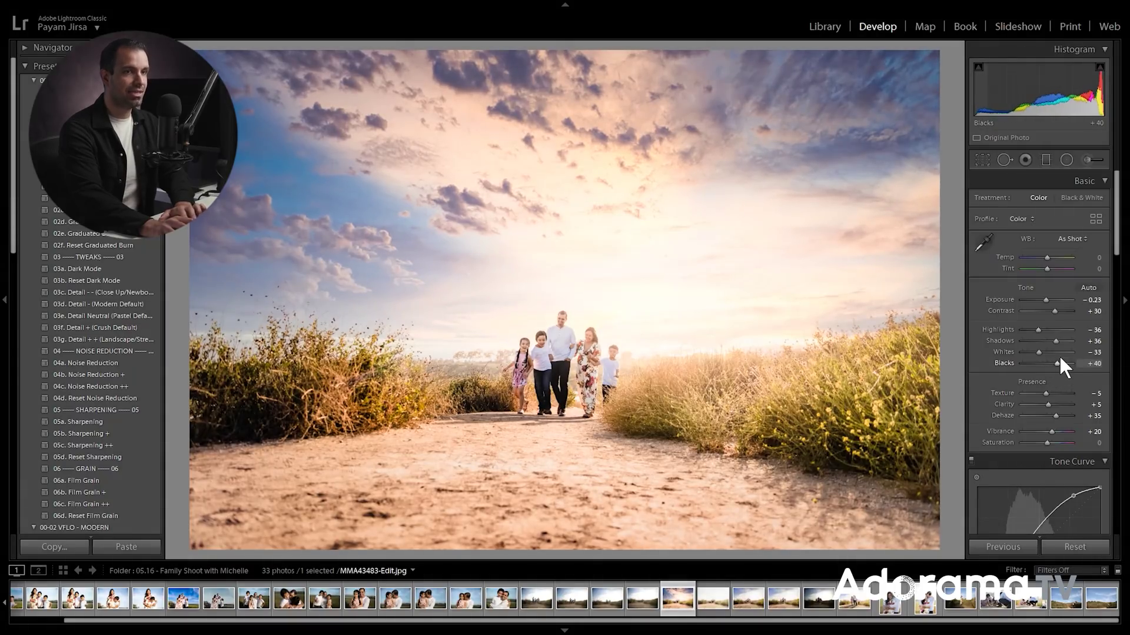
key(shift+Up)
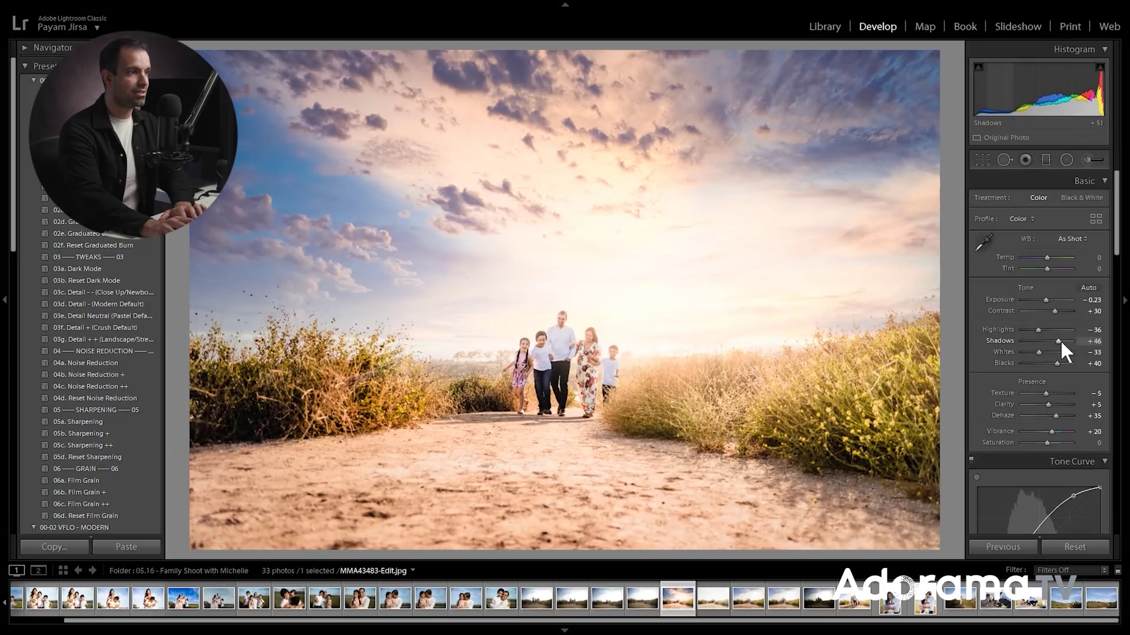
key(Down)
key(Down)
key(Down)
key(Down)
key(Up)
key(Up)
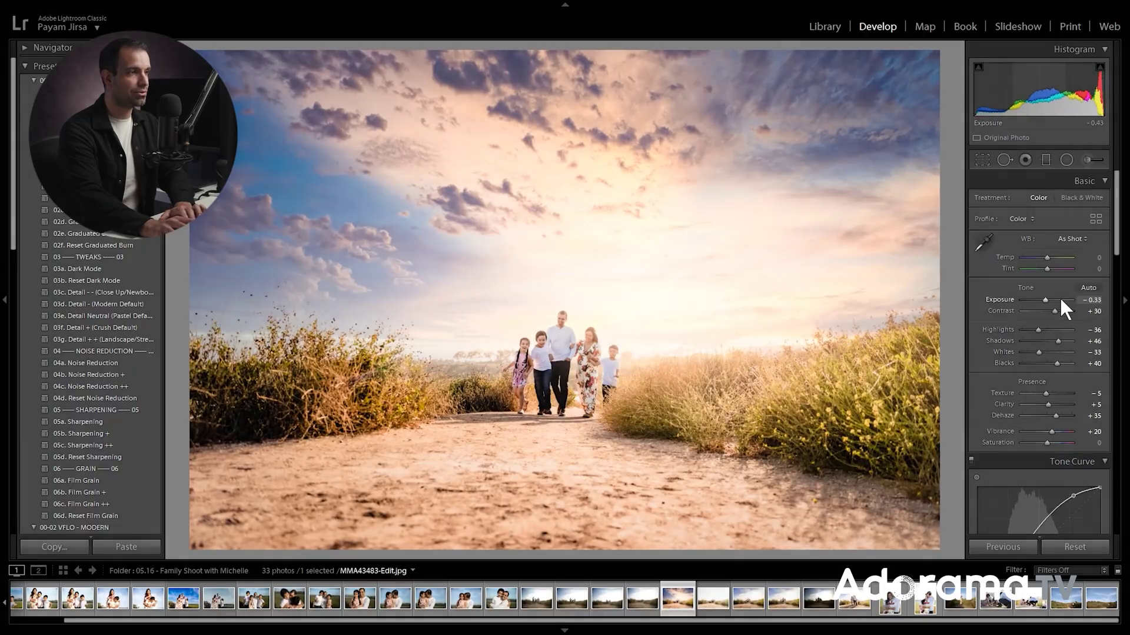
key(Down)
key(Down)
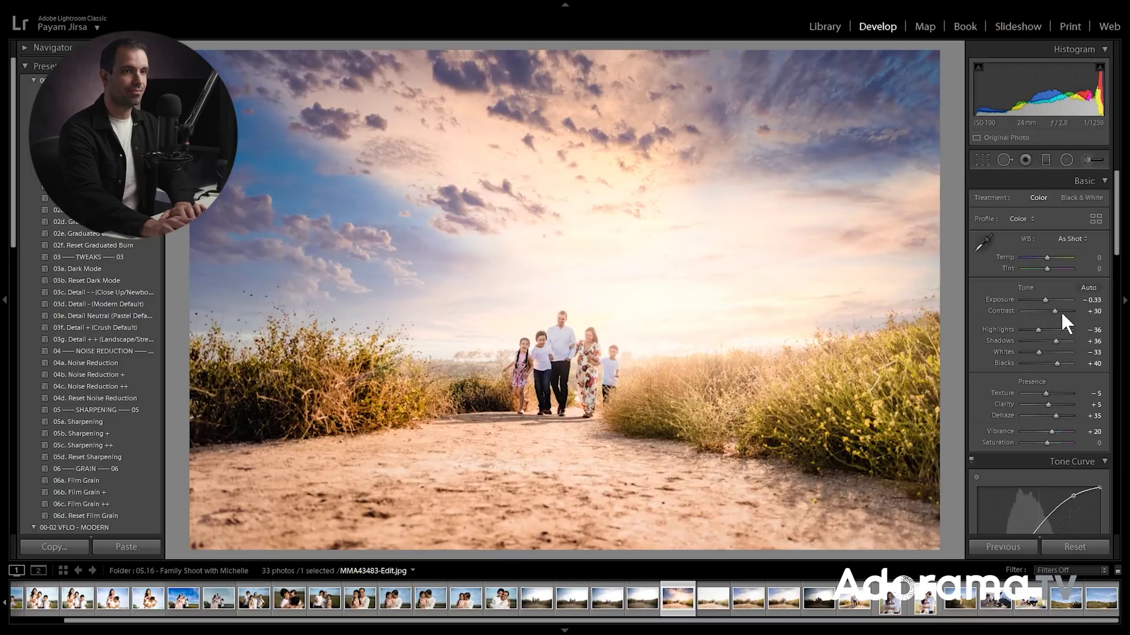
key(Up)
key(Up)
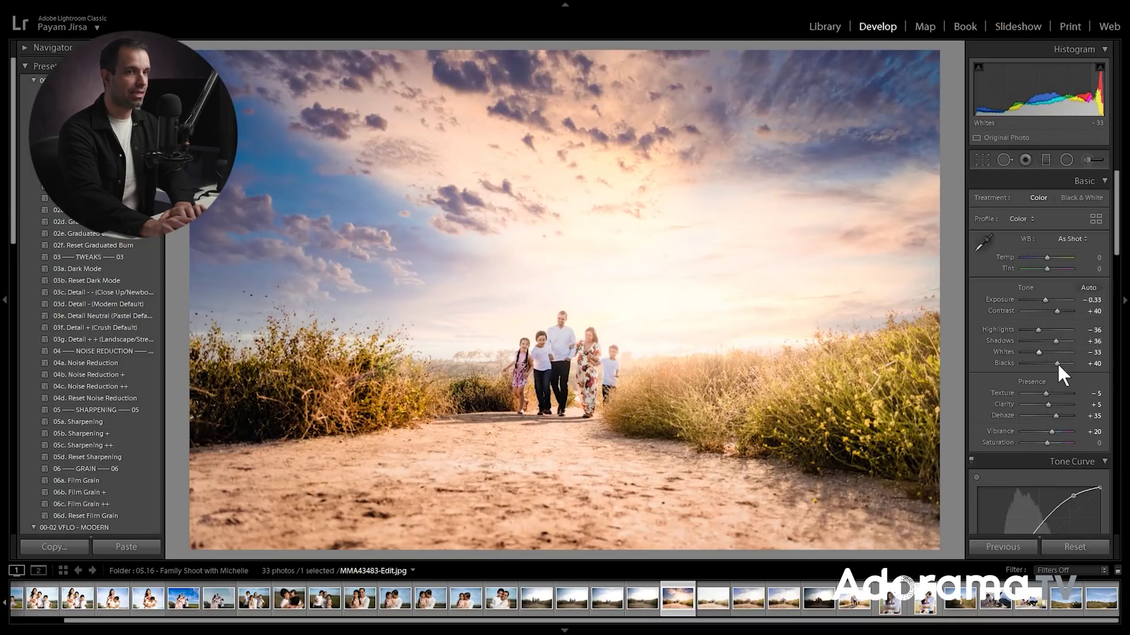
key(Up)
key(Up)
key(Up)
key(Up)
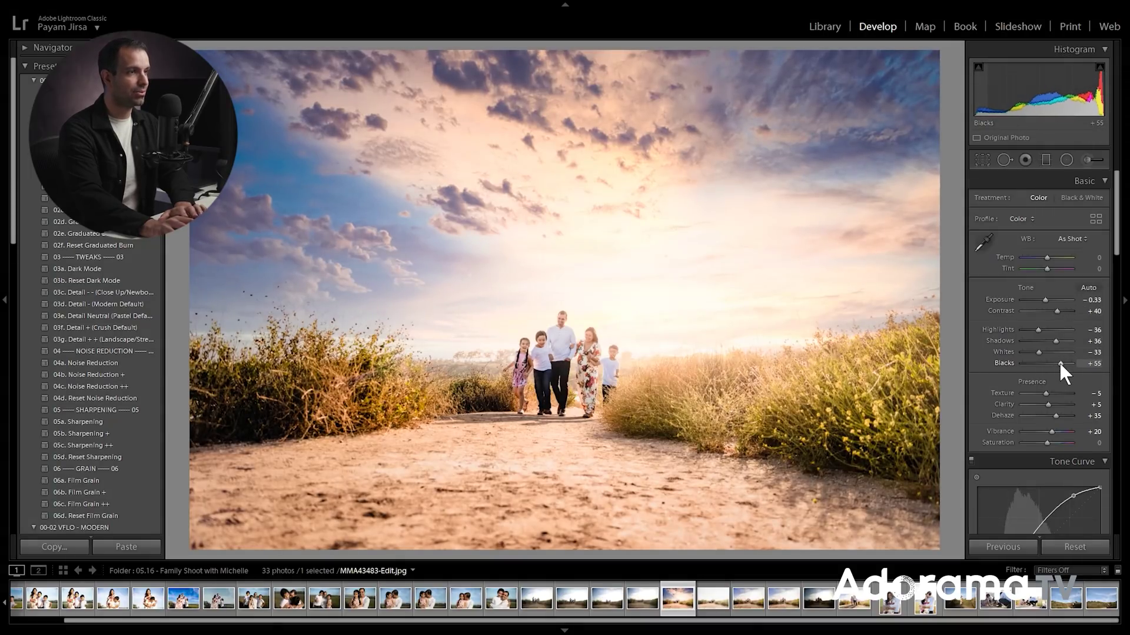
click(1066, 159)
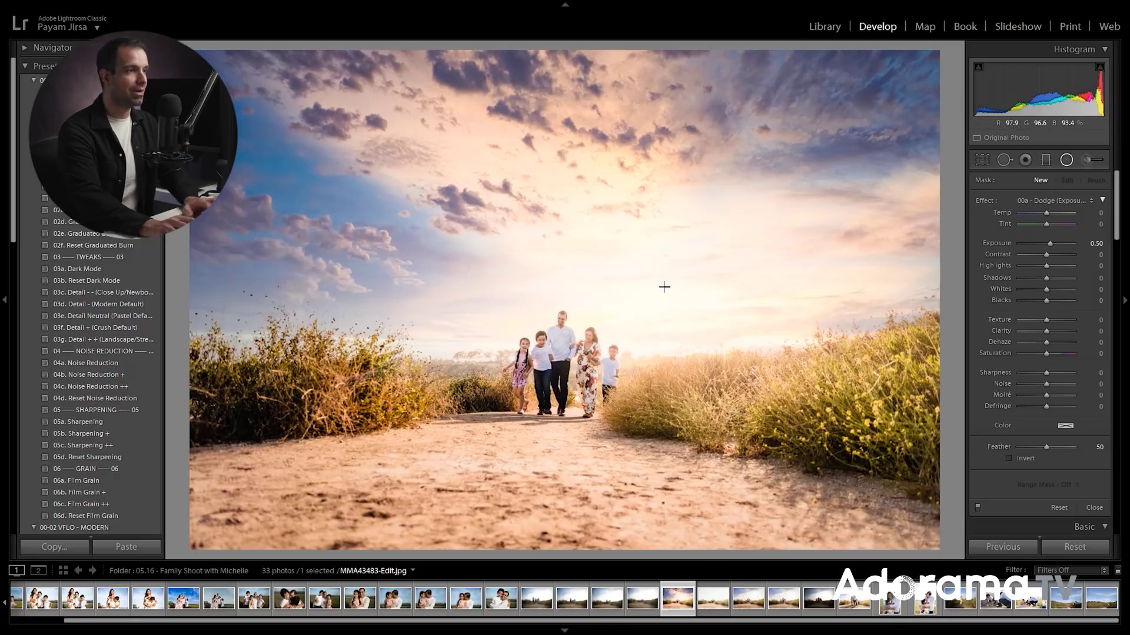
- Ease the radial burn around the family to -0.69 exposure
click(565, 333)
drag(1021, 241, 1034, 241)
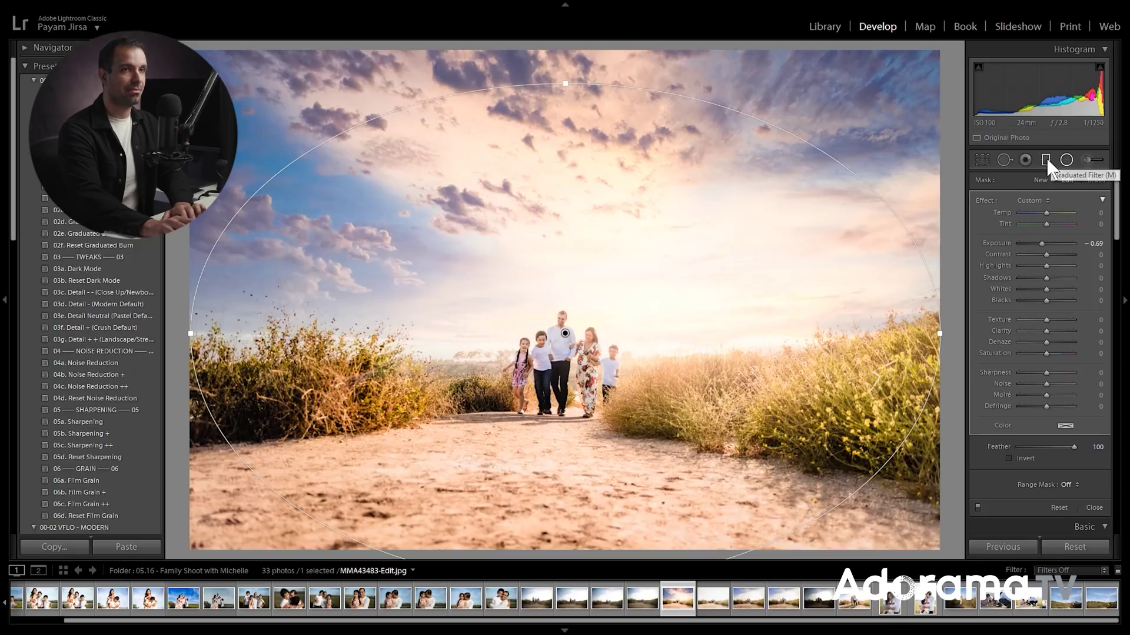
click(1046, 159)
- Add 00c Burn graduated filters darkening the sky from the top and the path from the bottom
click(1041, 201)
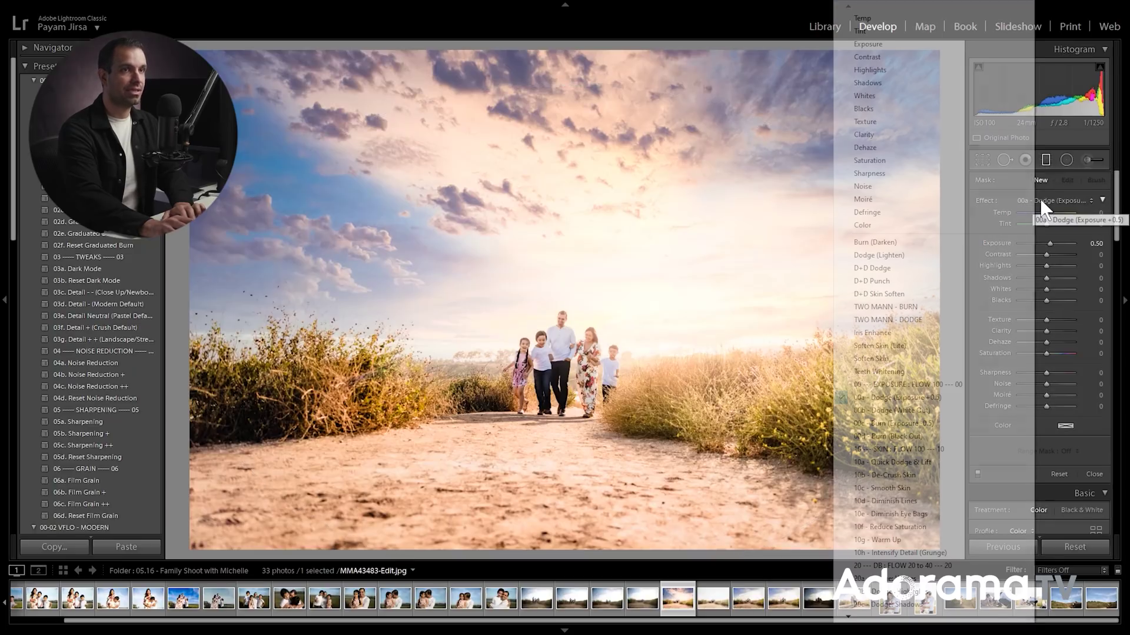
click(931, 424)
mouse_move(559, 138)
mouse_down()
mouse_move(565, 248)
mouse_move(601, 433)
mouse_up()
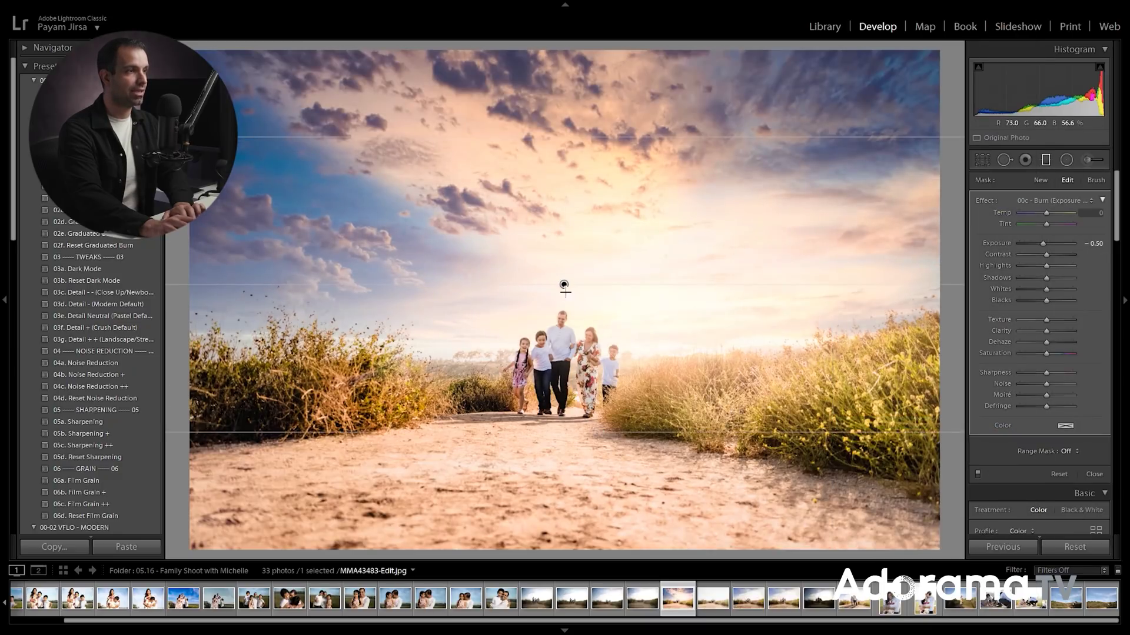
drag(563, 284, 558, 272)
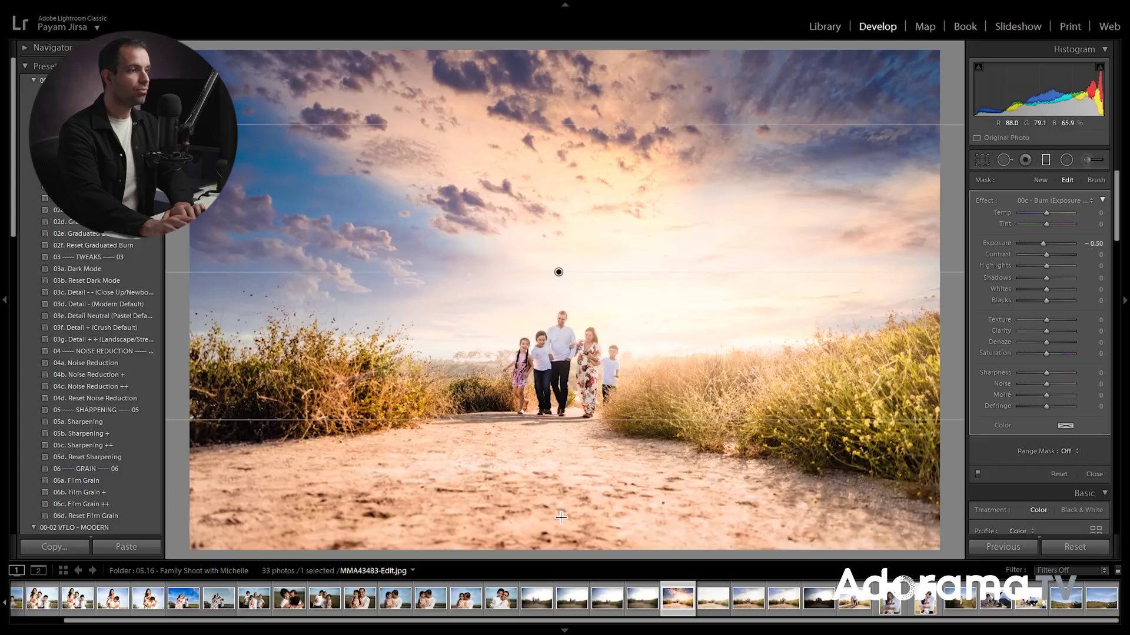
drag(560, 517, 559, 321)
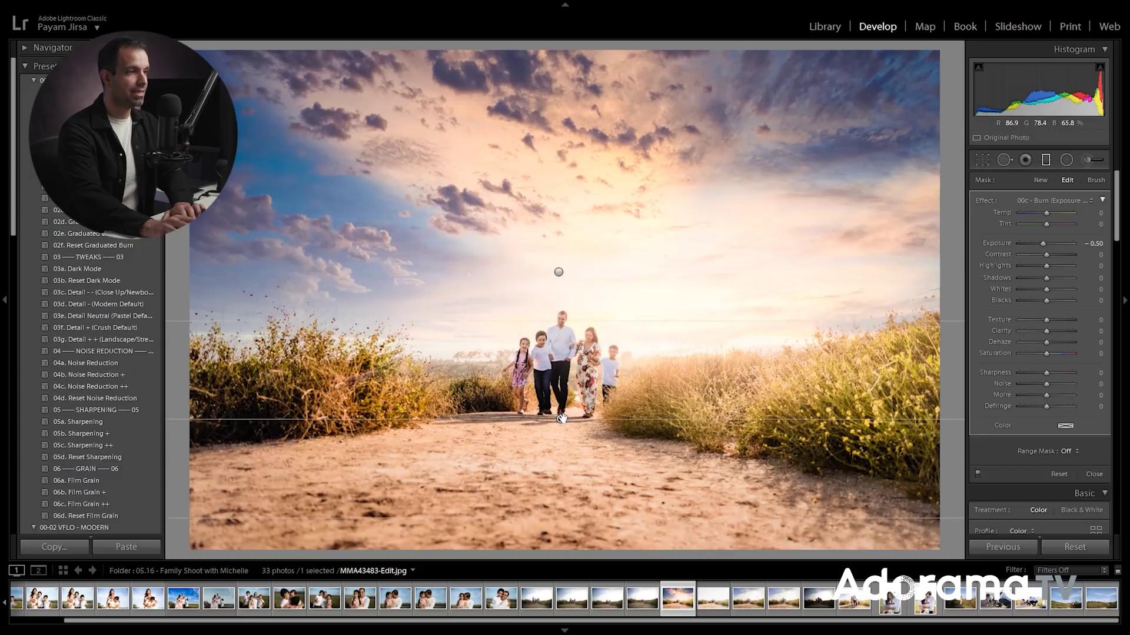
drag(562, 419, 562, 427)
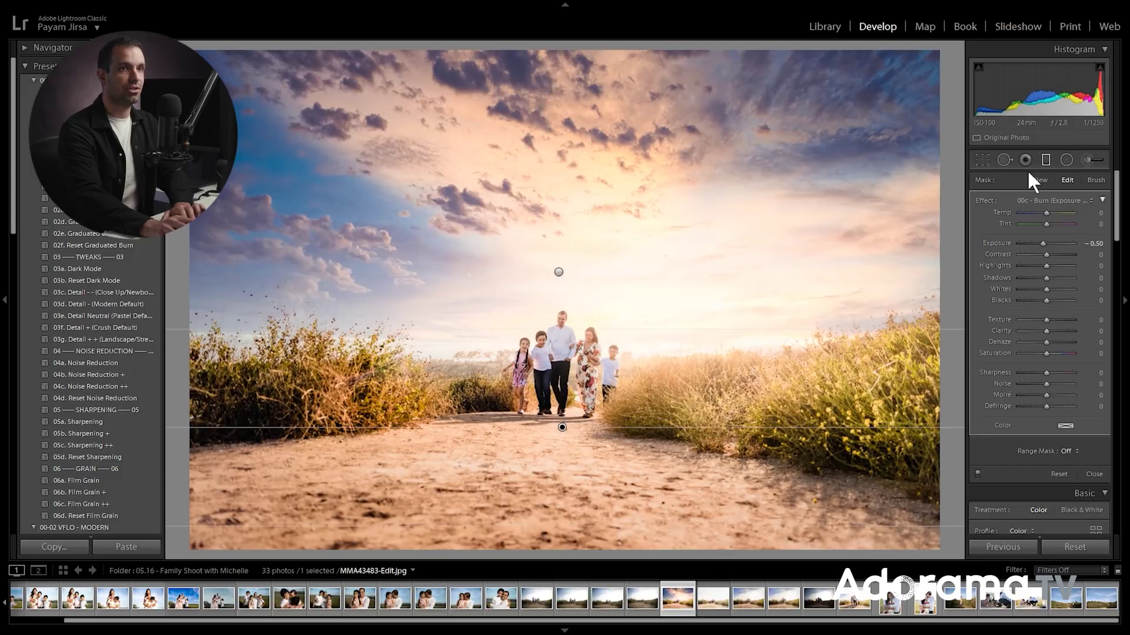
click(1045, 161)
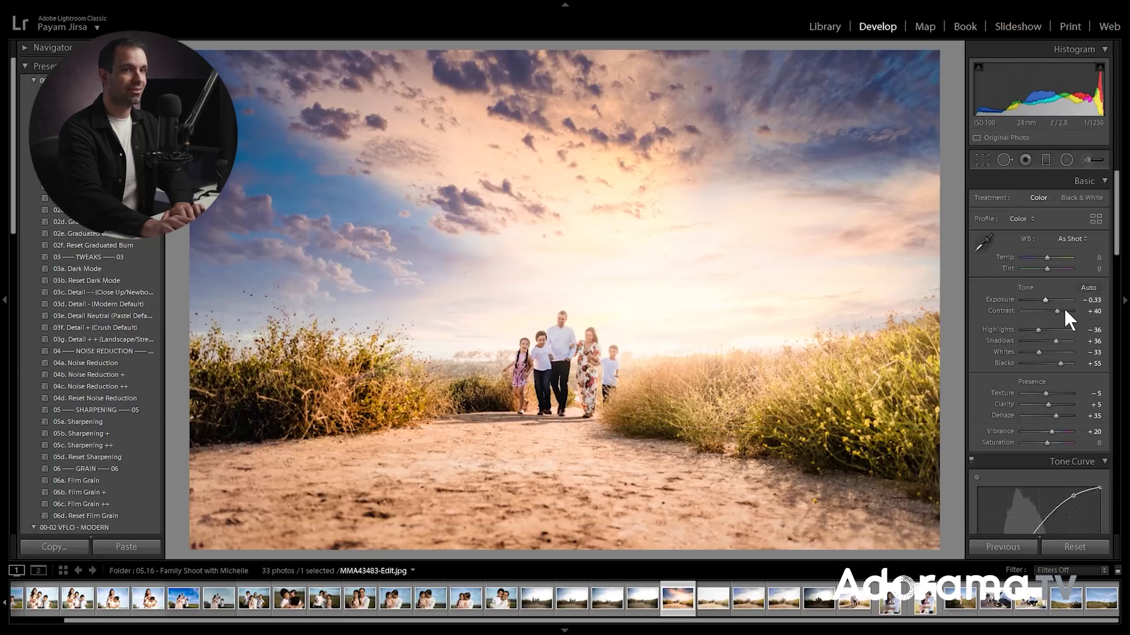
- Set Contrast to +45 and Exposure to -0.23, and cool Temp to -7
scroll(1064, 306, up, 1)
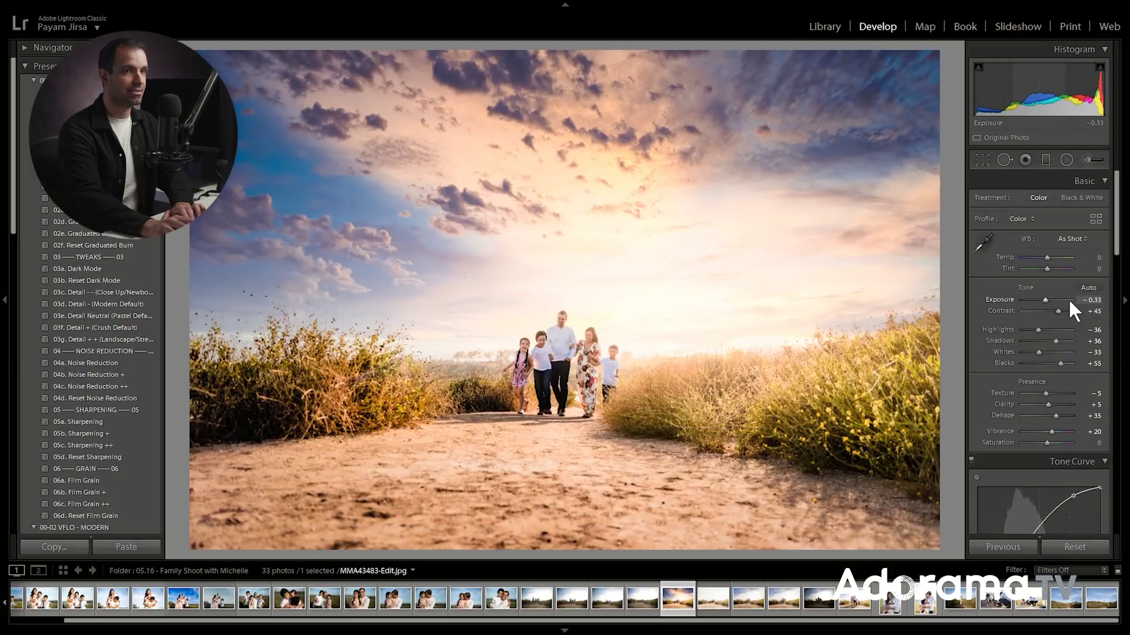
scroll(1068, 298, up, 2)
scroll(1058, 257, down, 1)
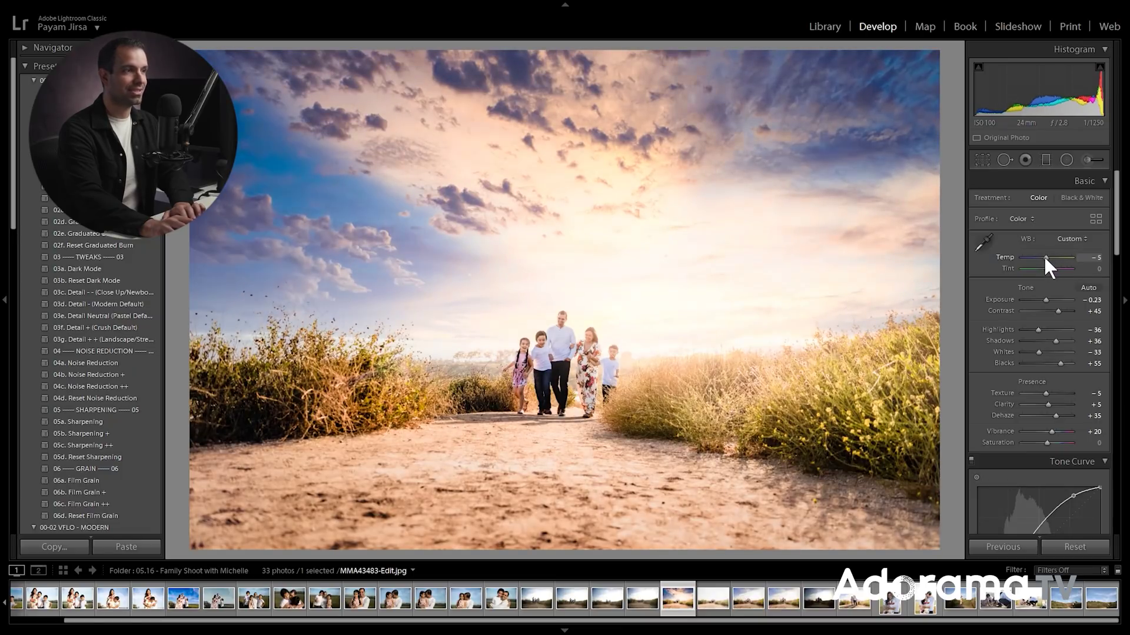
scroll(1044, 255, up, 1)
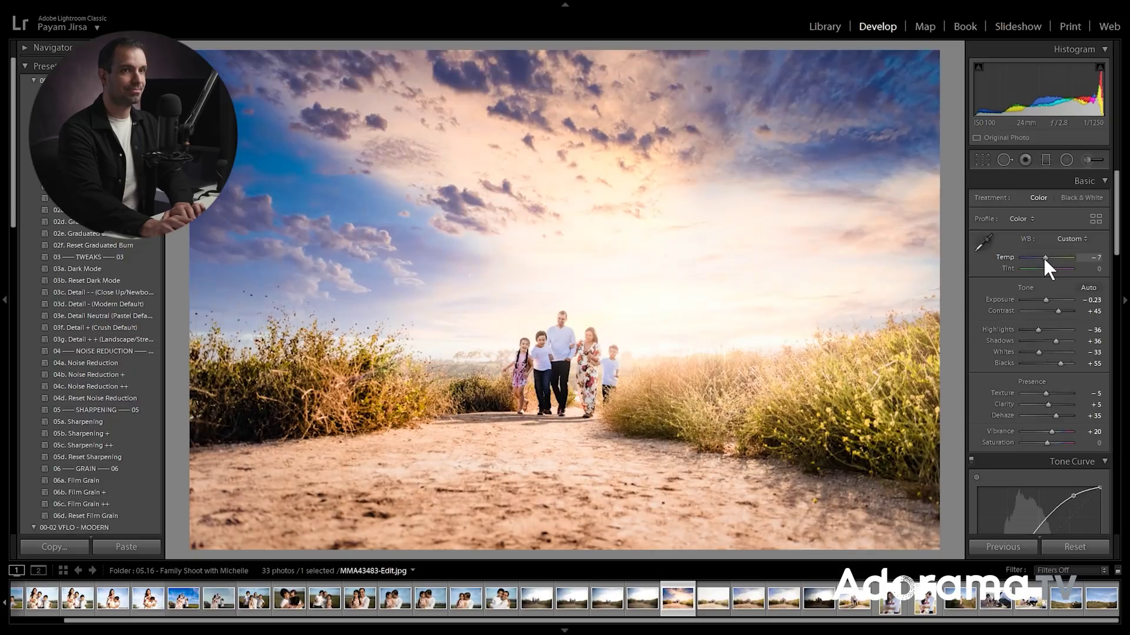